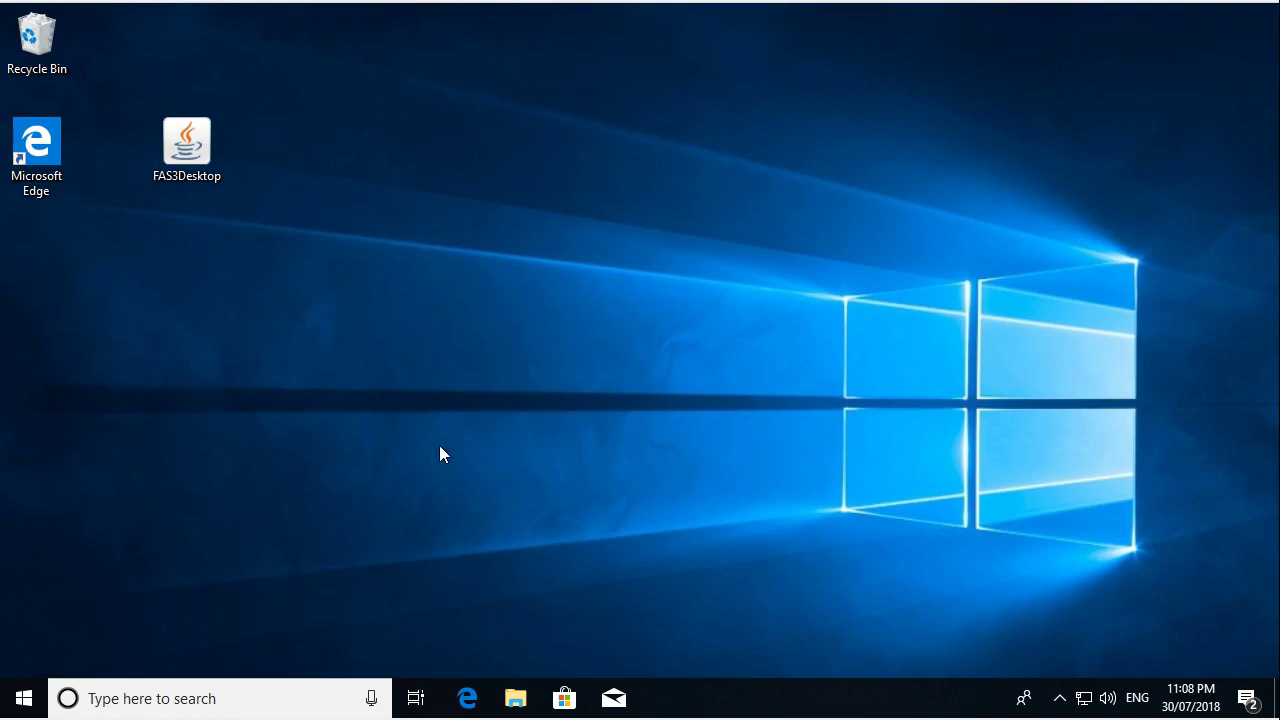
# - Search Windows for 'inter' to bring up Internet Explorer as the best match
pyautogui.click(213, 699)
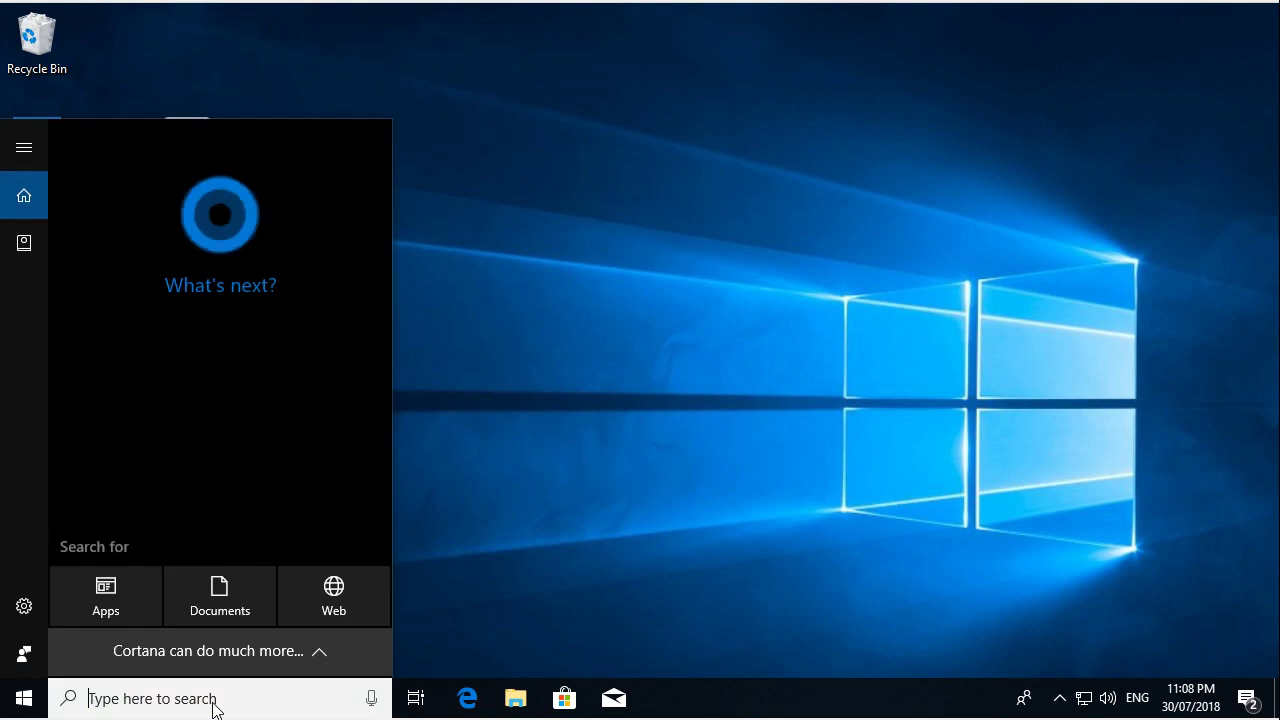
pyautogui.write('i')
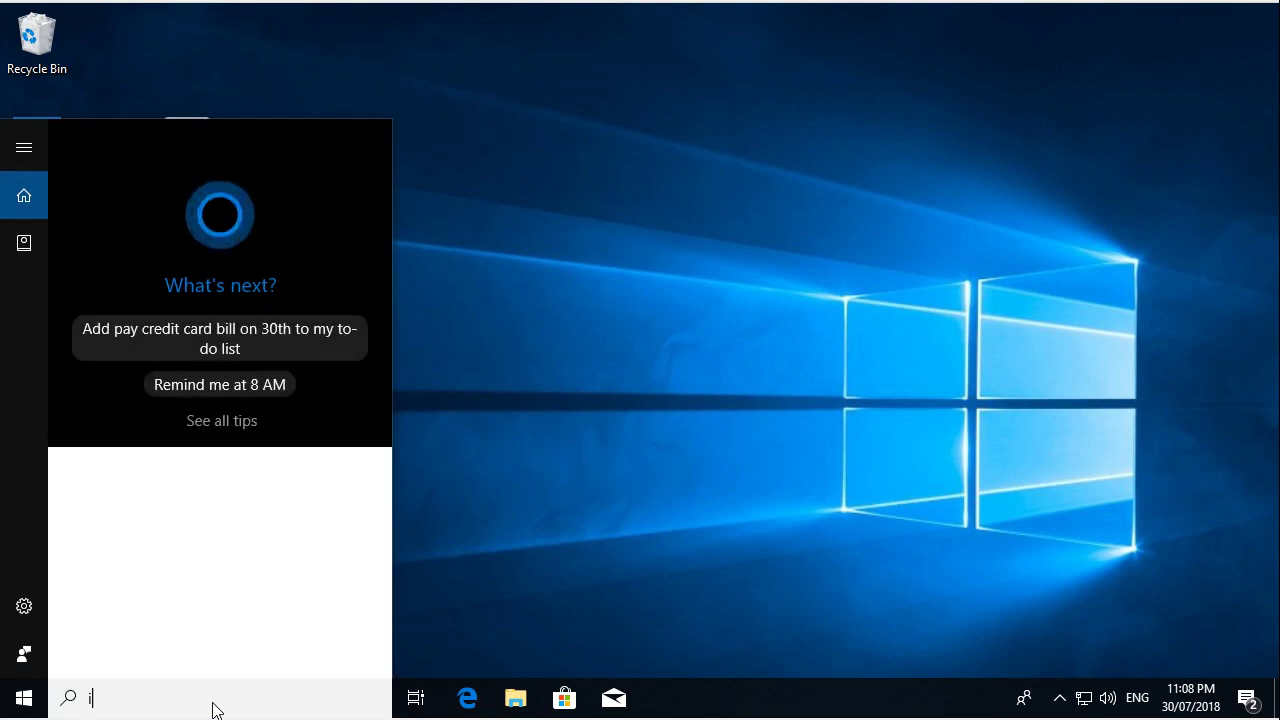
pyautogui.write('nter')
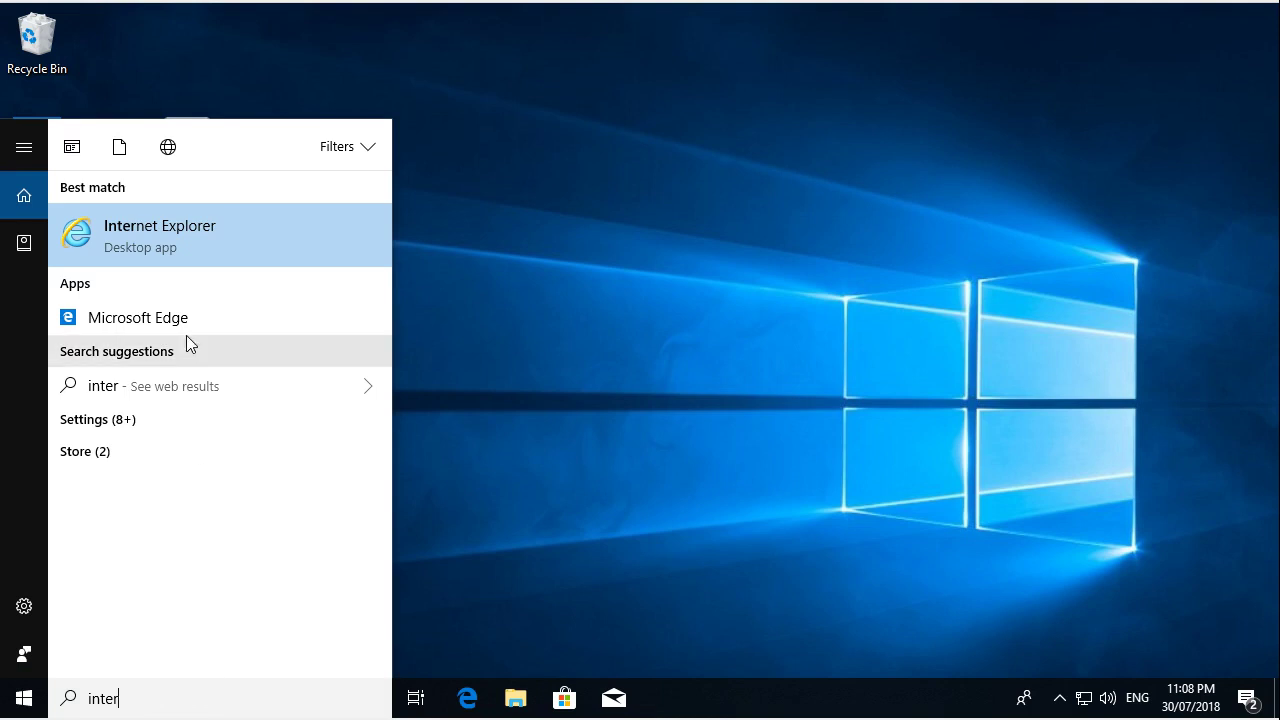
# - Launch Internet Explorer and go to the java.com website
pyautogui.click(183, 241)
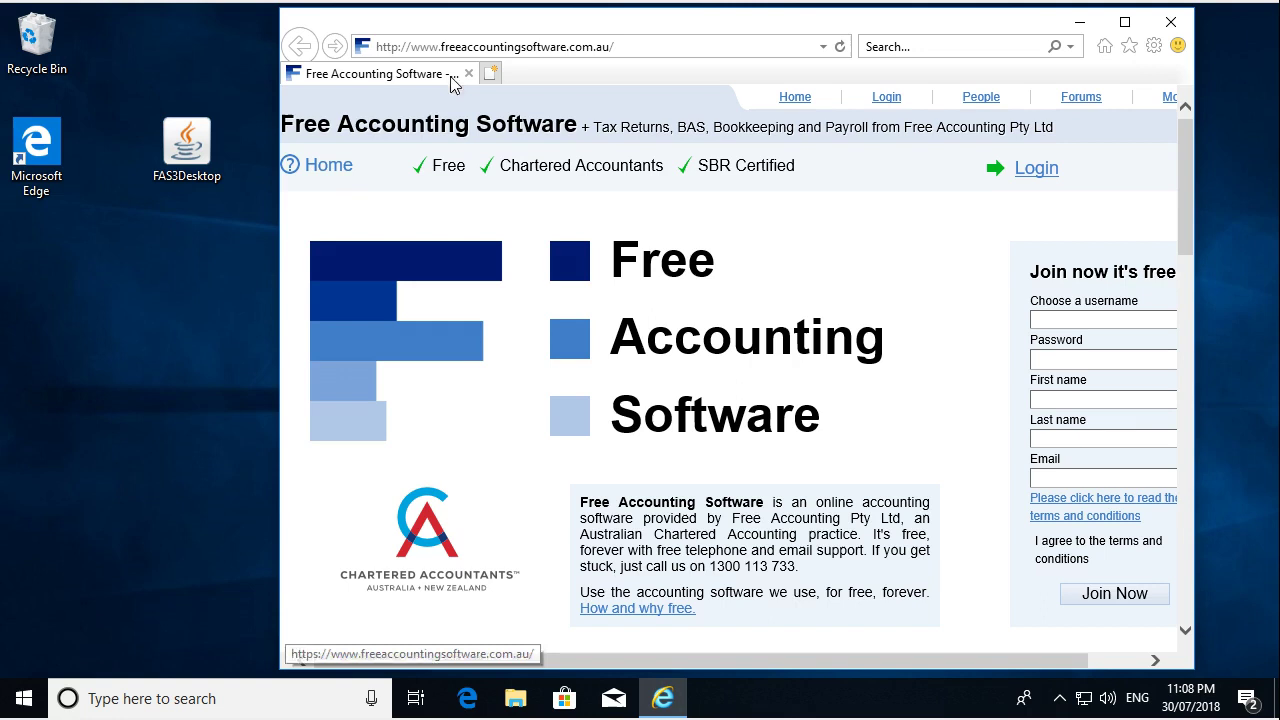
pyautogui.doubleClick(530, 47)
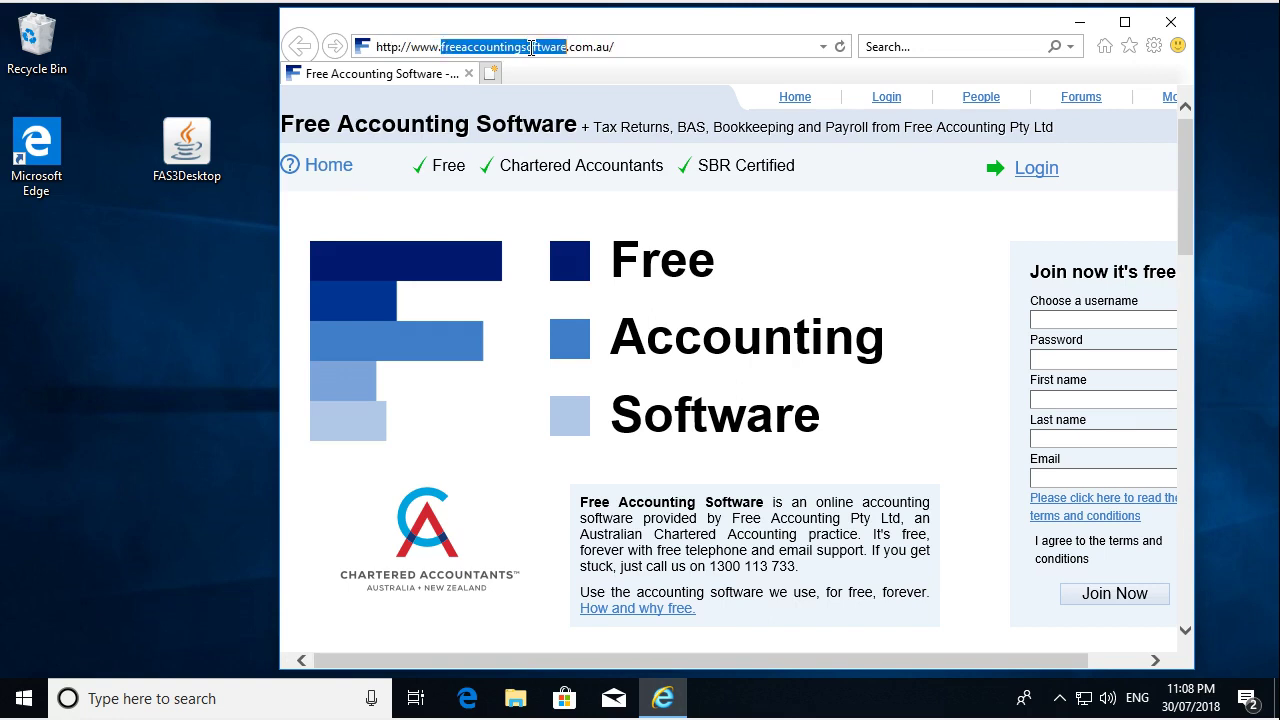
pyautogui.tripleClick(531, 47)
pyautogui.write('java')
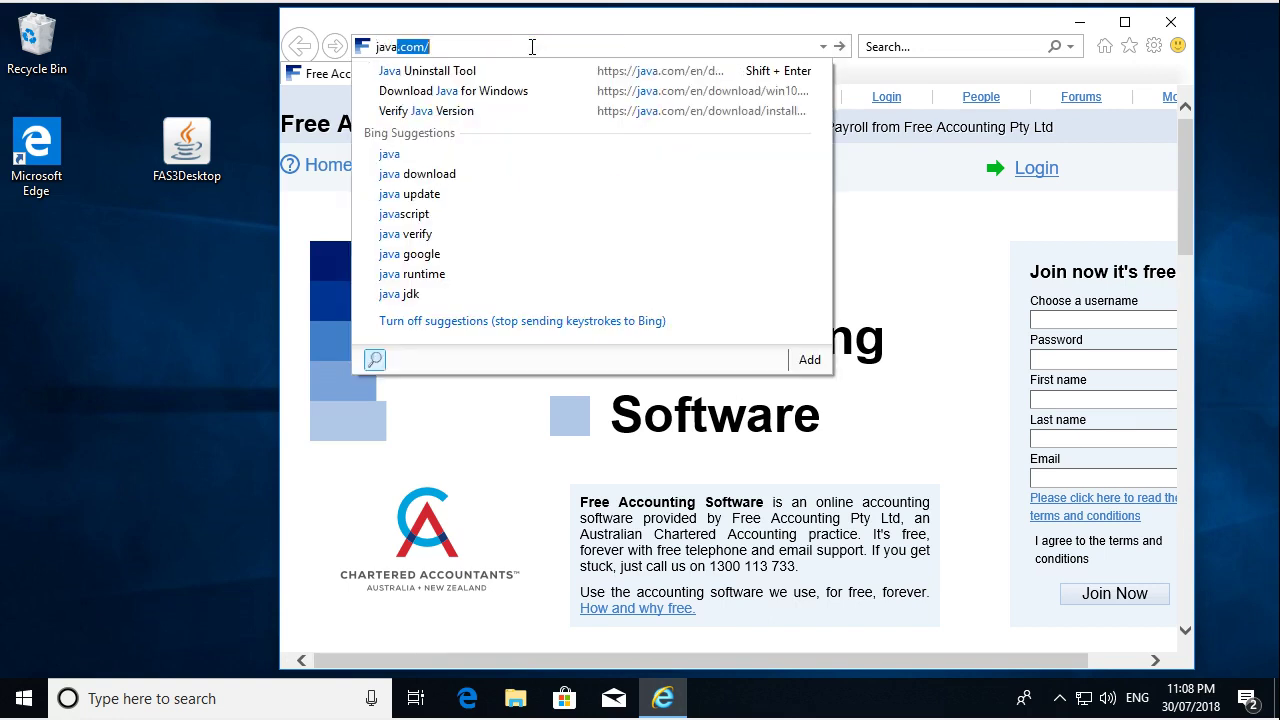
pyautogui.press('Return')
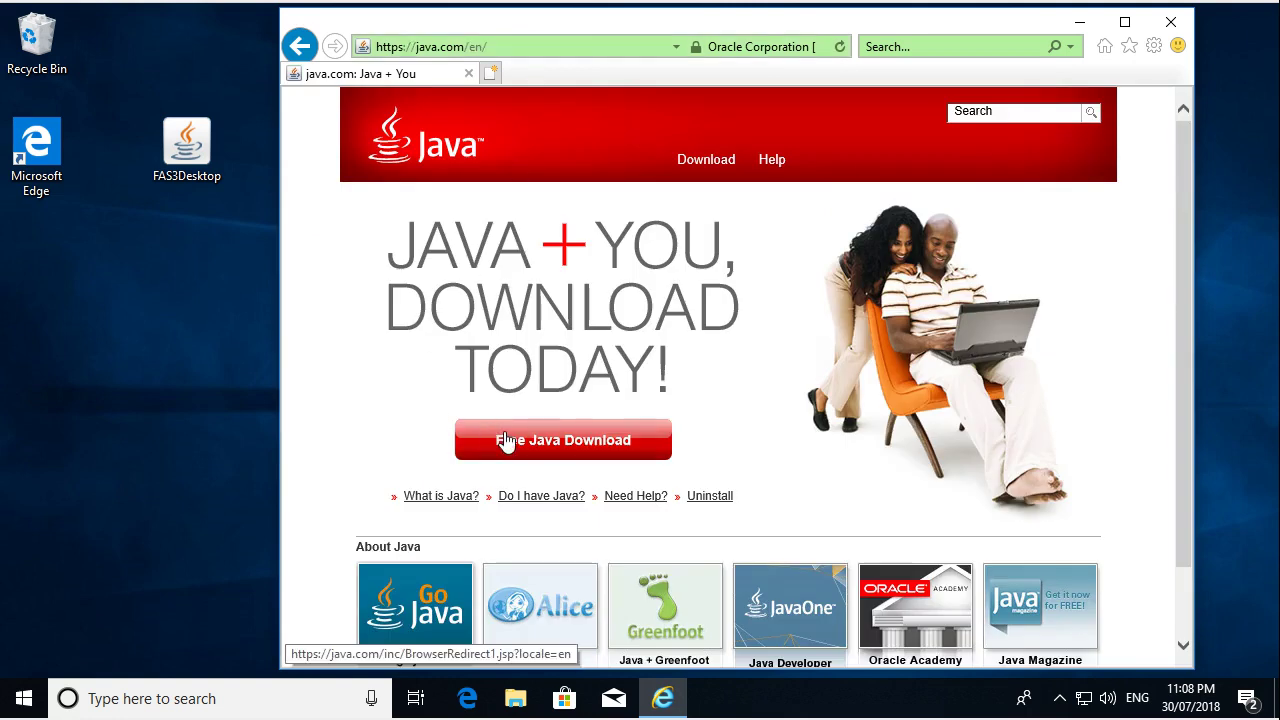
# - Open the Free Java Download page and highlight the Version 8 Update 181 line
pyautogui.click(507, 441)
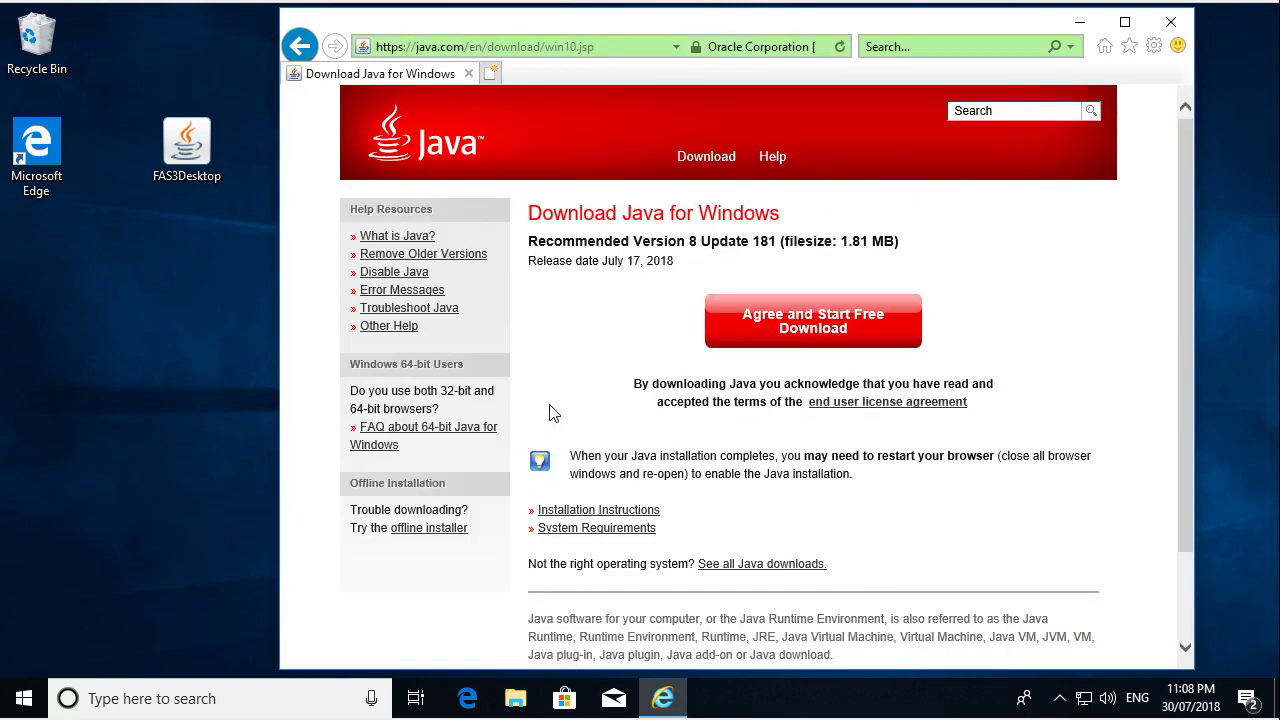
pyautogui.moveTo(572, 241); pyautogui.dragTo(906, 241)
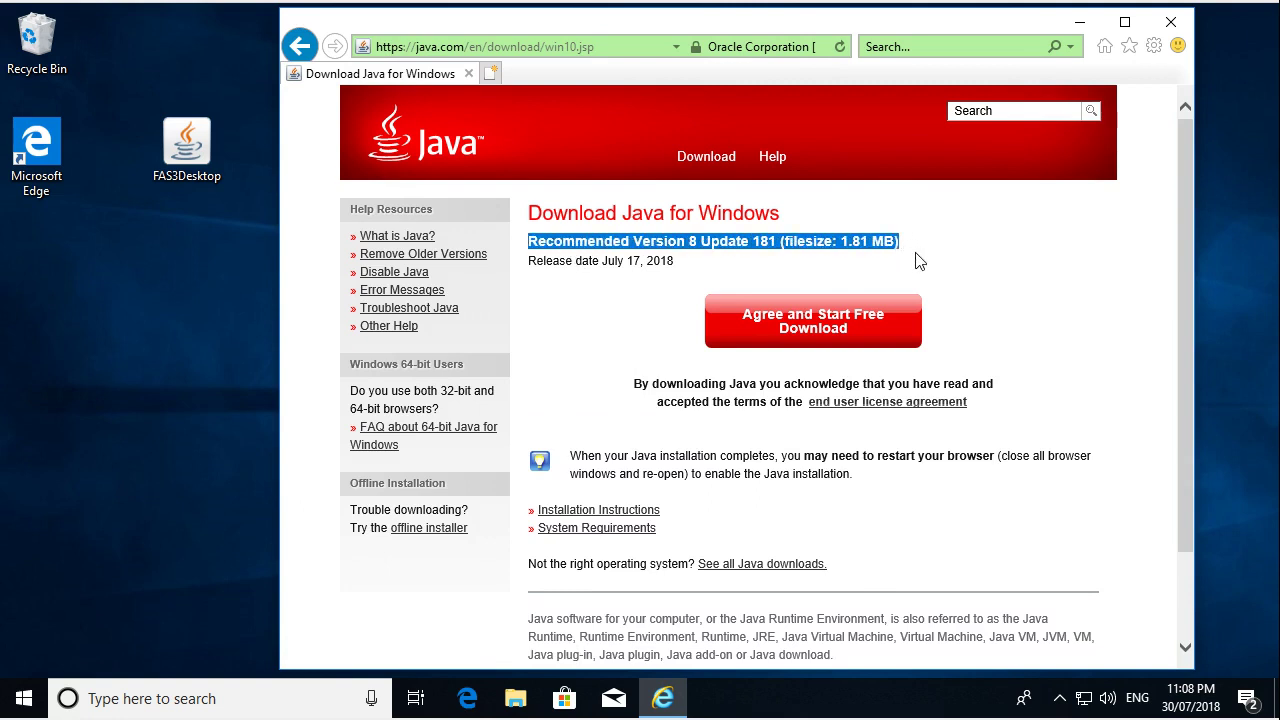
pyautogui.click(1007, 247)
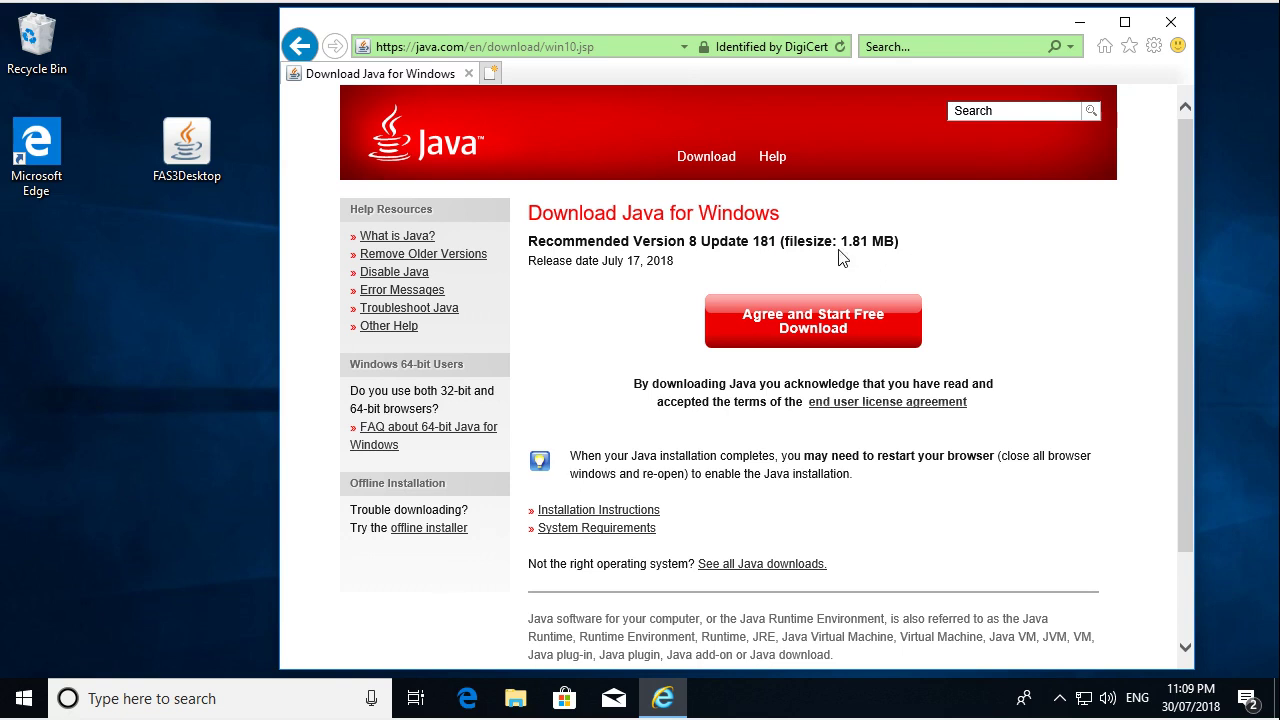
# - Close Internet Explorer and launch the FAS3Desktop program from the desktop
pyautogui.click(1170, 22)
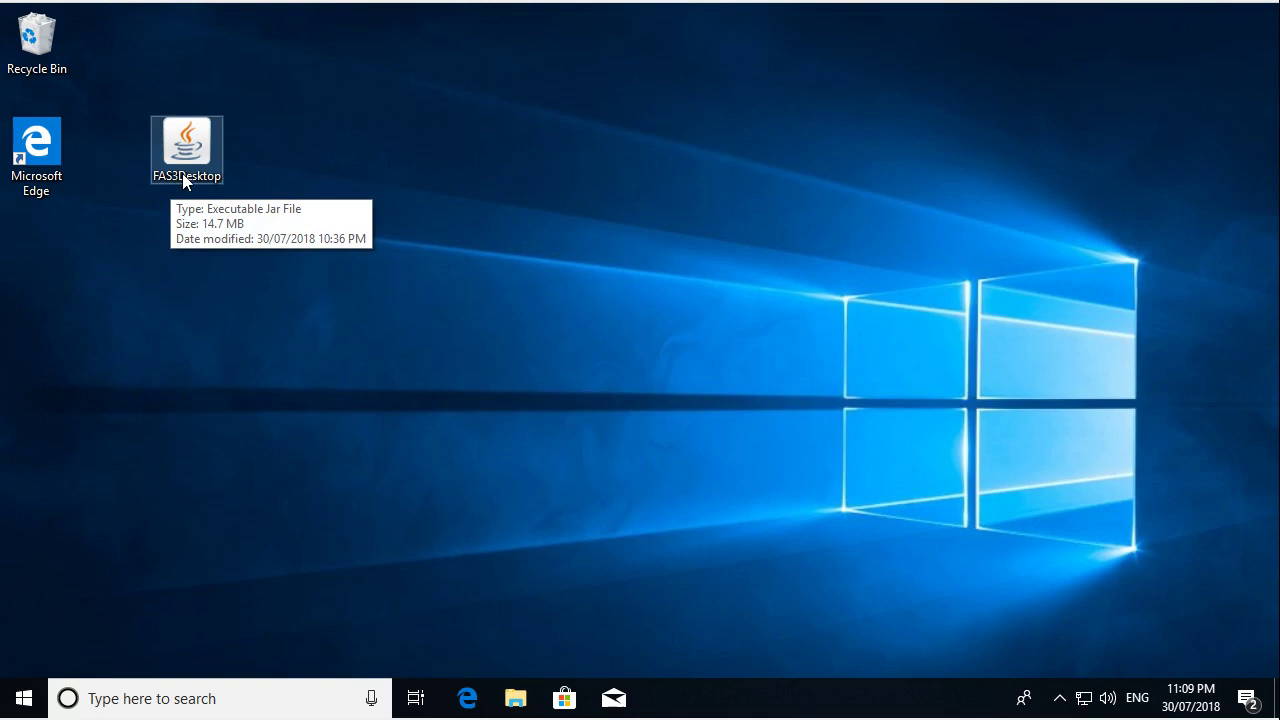
pyautogui.click(182, 173)
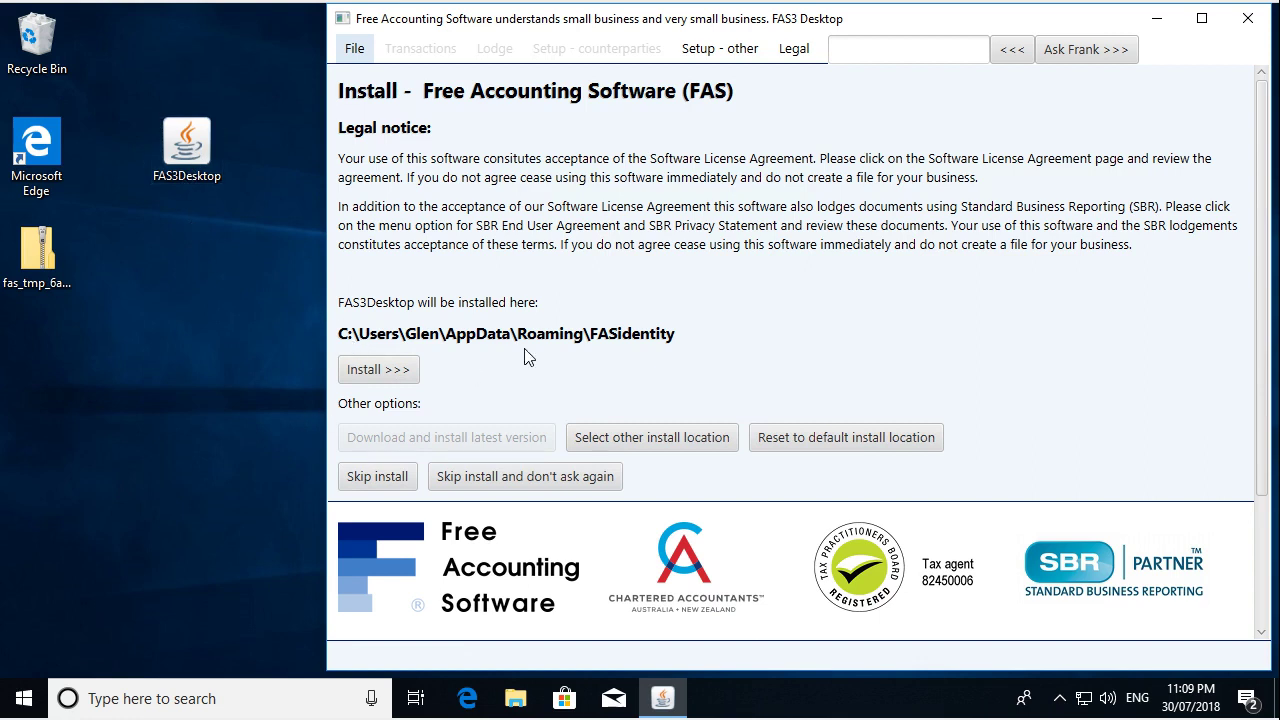
# - Install FAS3 Desktop to its default install folder
pyautogui.click(408, 376)
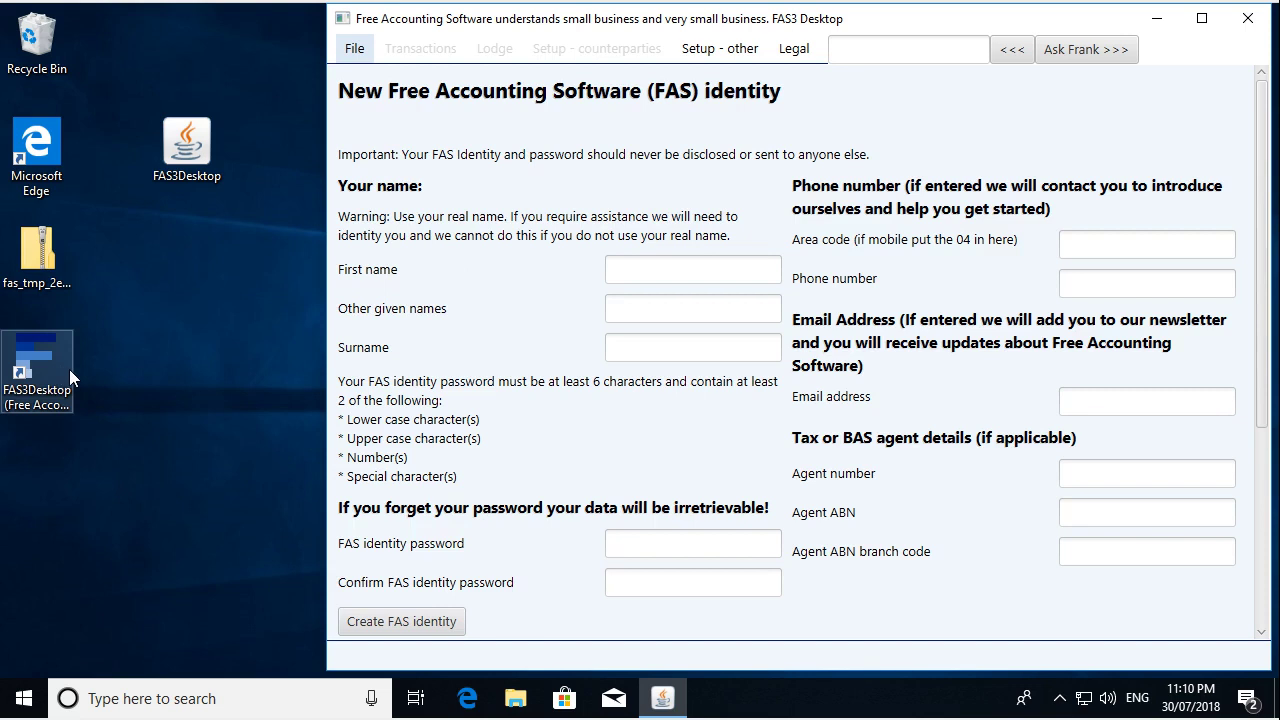
pyautogui.click(177, 698)
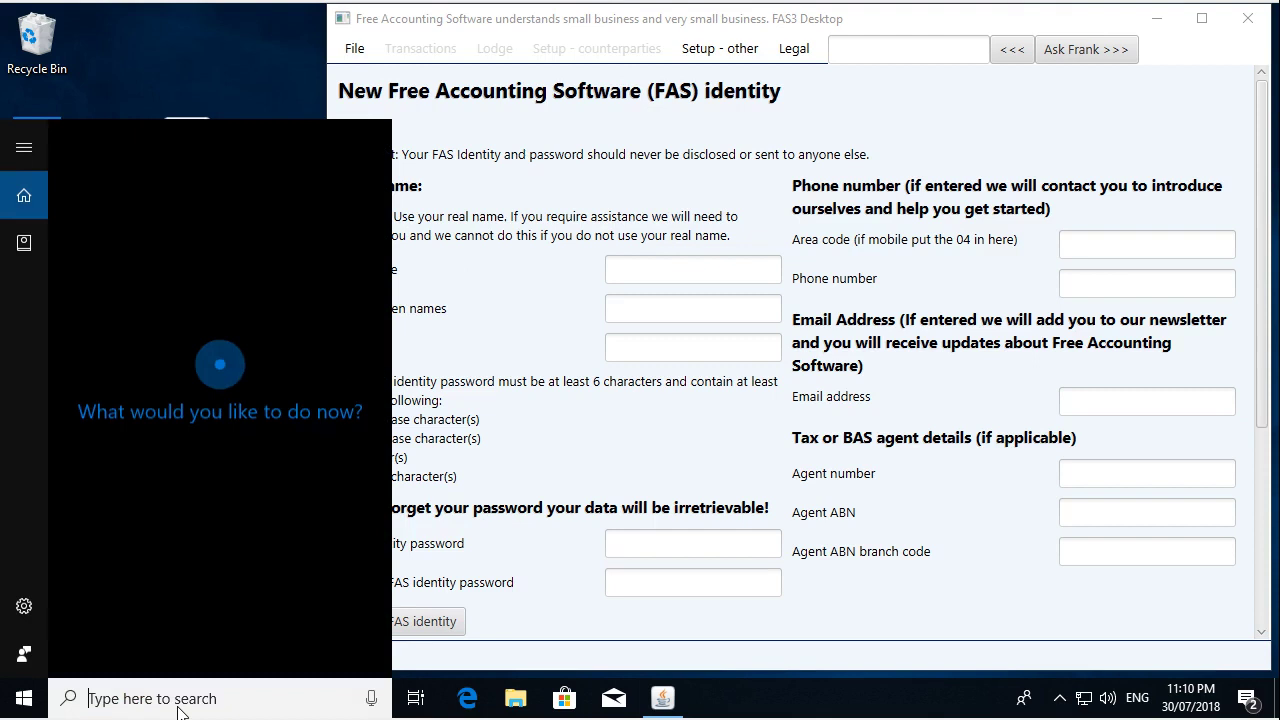
pyautogui.write('free')
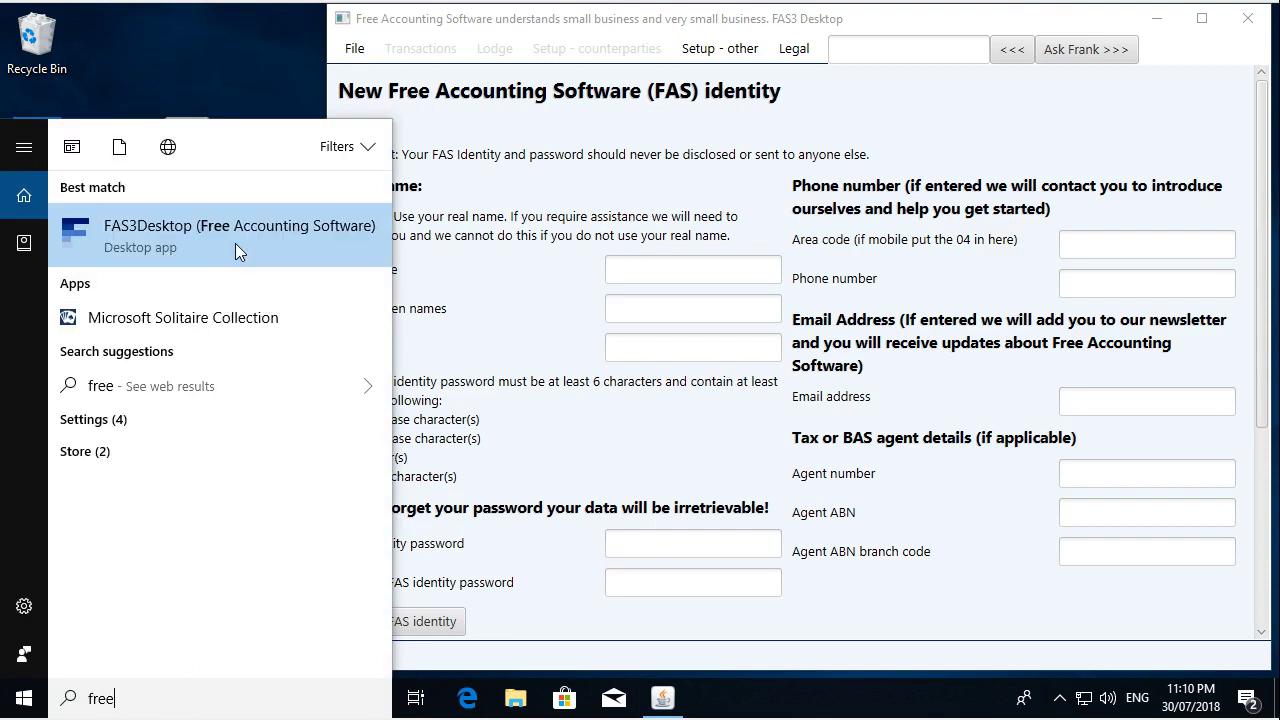
pyautogui.click(305, 233)
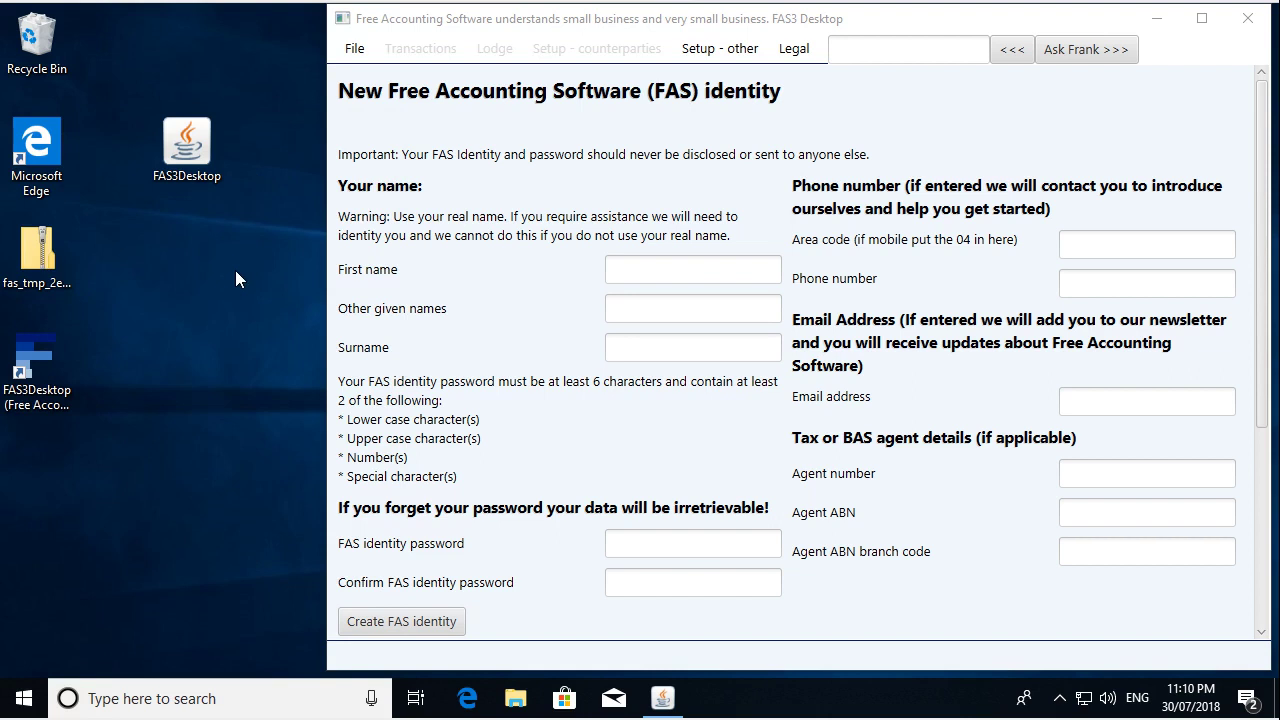
# - Enter the user's first name, surname and FAS identity password
pyautogui.click(630, 267)
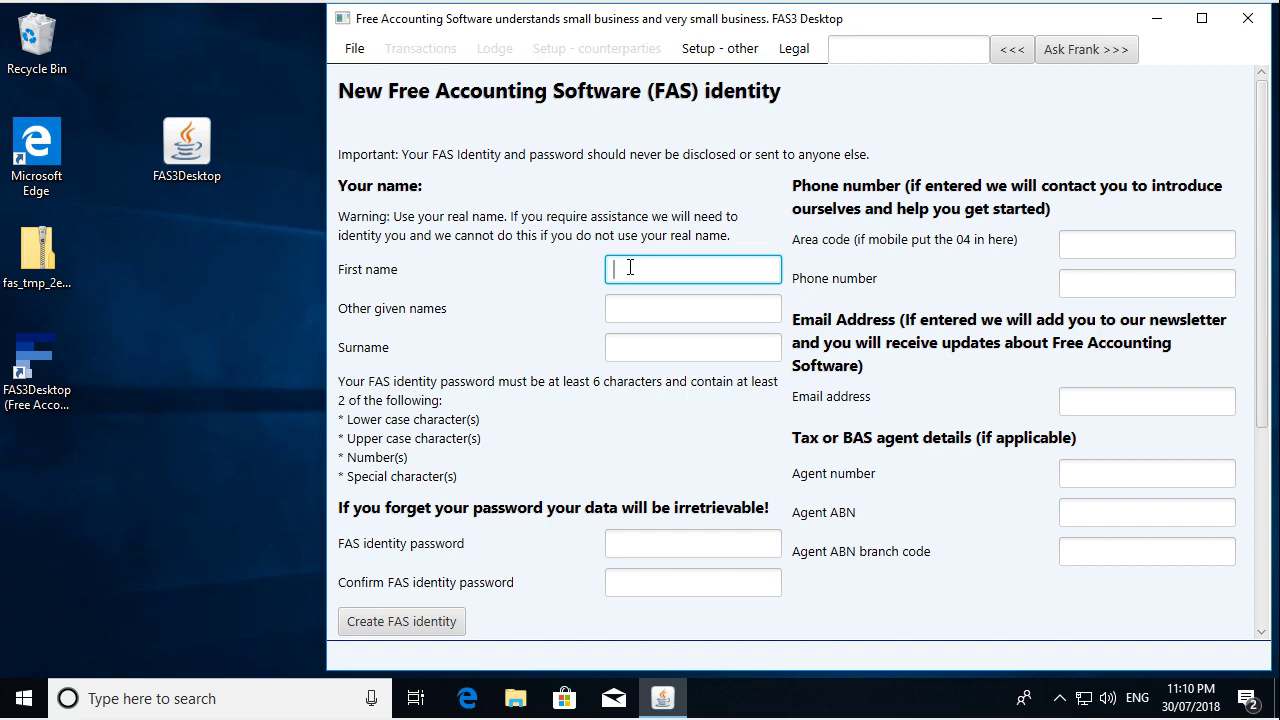
pyautogui.press('Tab')
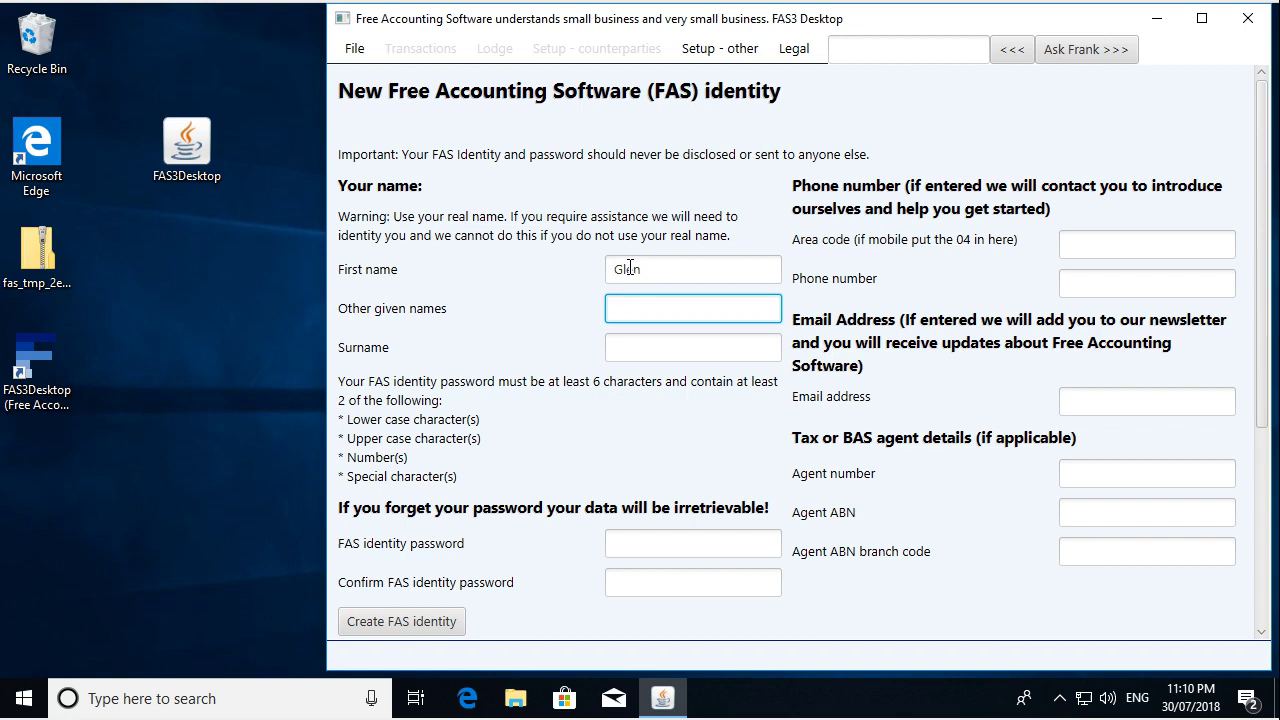
pyautogui.press('Tab')
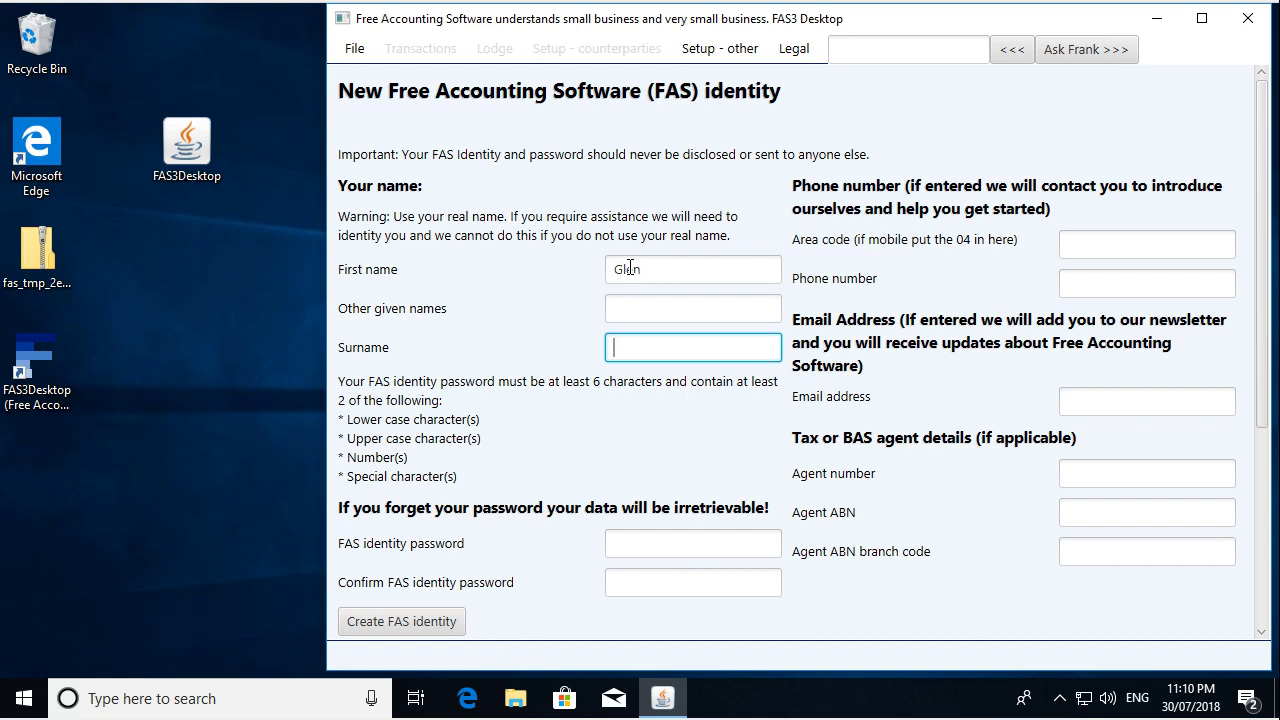
pyautogui.press('Tab')
pyautogui.write('a')
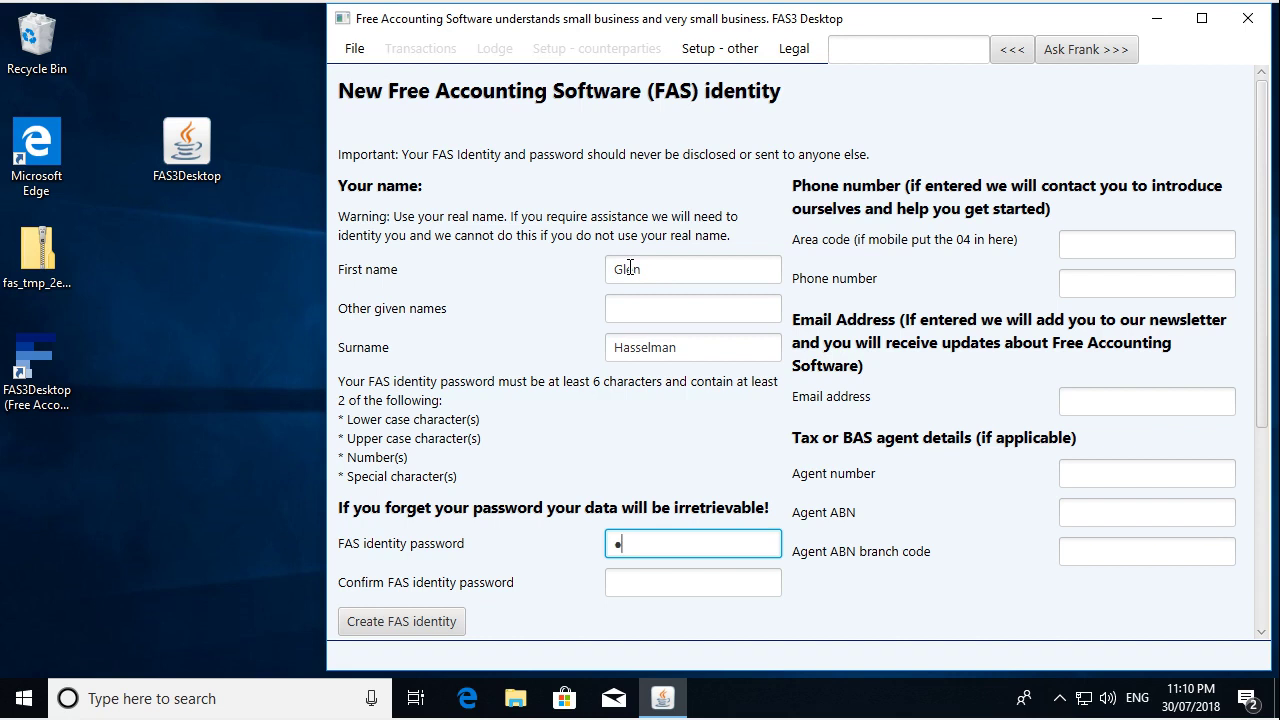
pyautogui.write('aaaaa')
pyautogui.press('Tab')
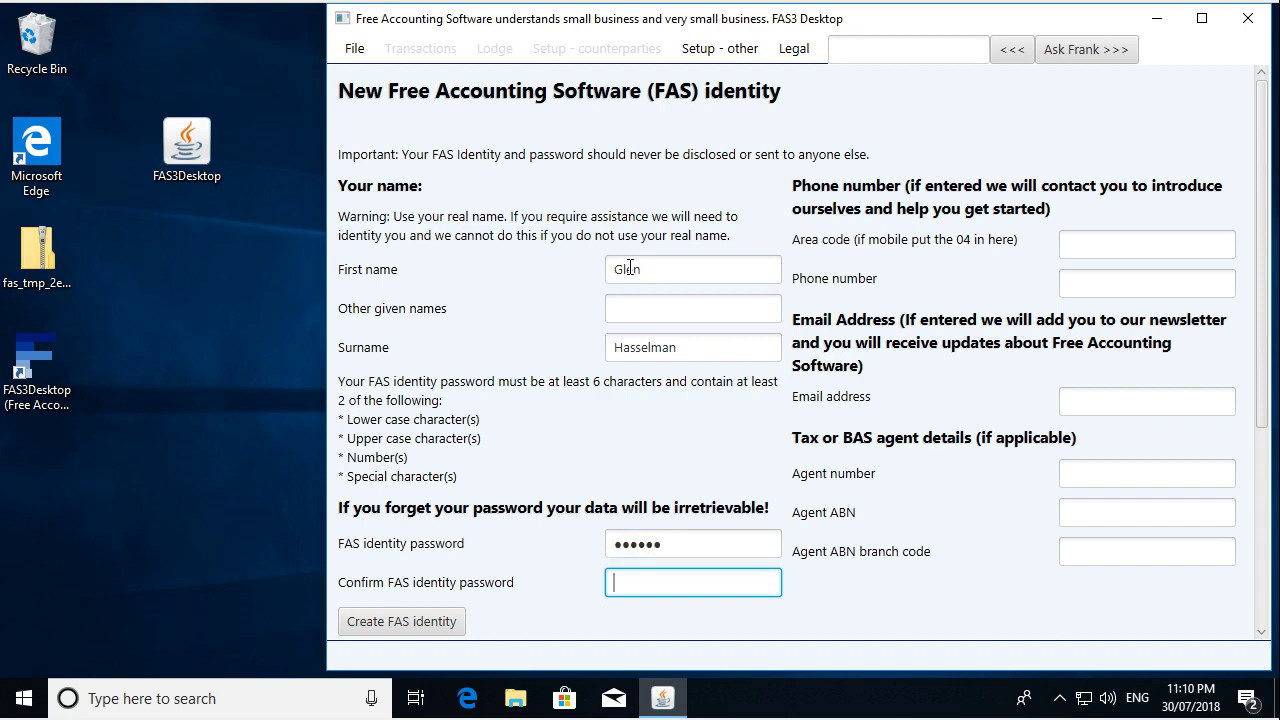
pyautogui.write('aaaaaa')
pyautogui.press('Tab')
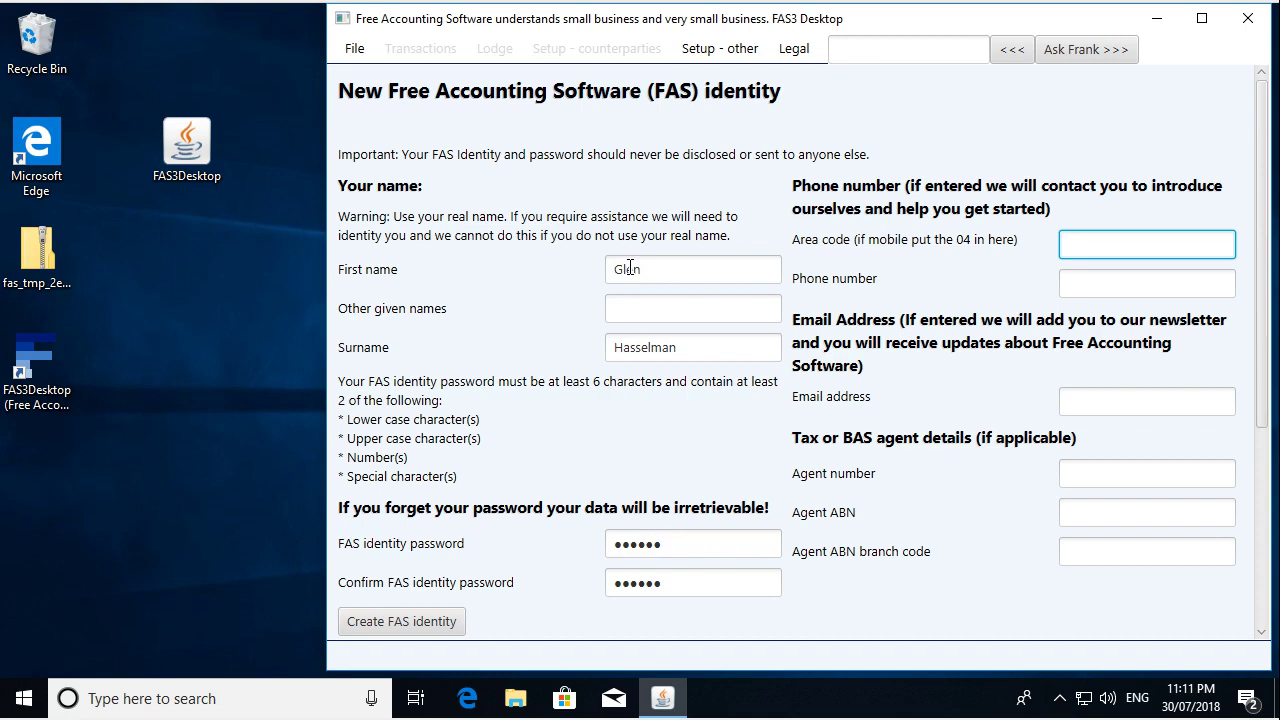
# - Enter the area code, phone number and contact e-mail address
pyautogui.press('Tab')
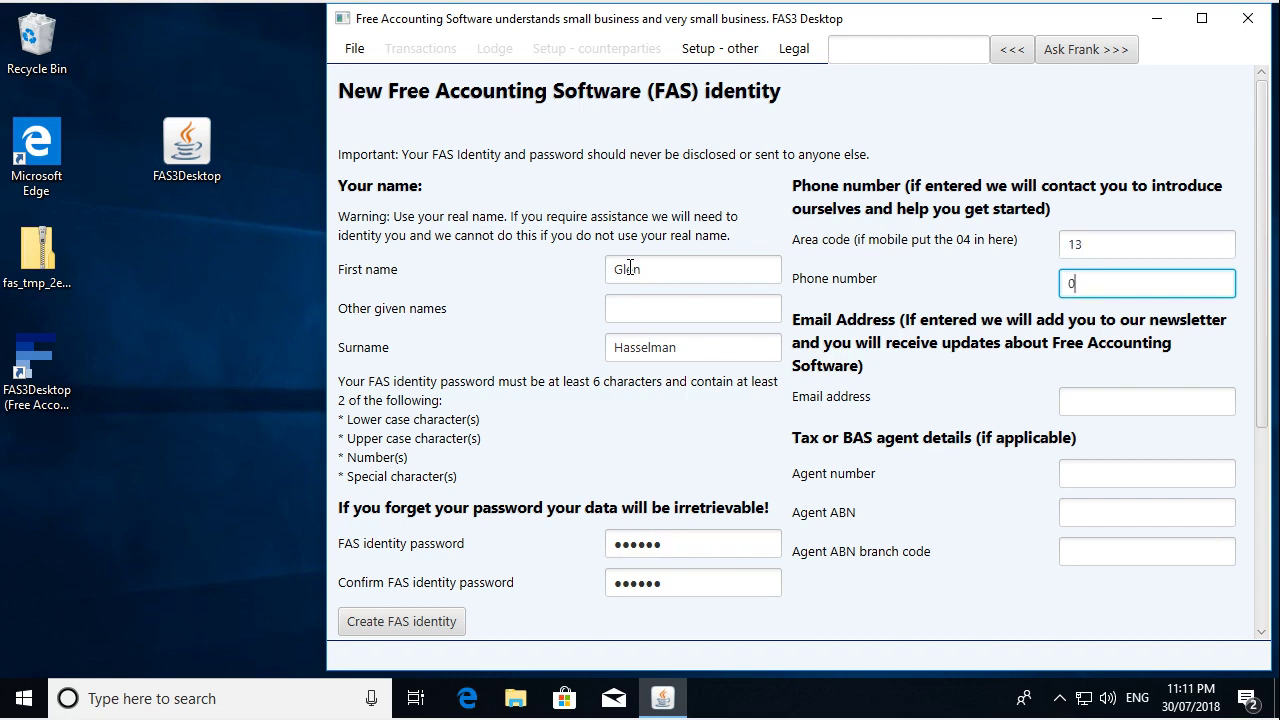
pyautogui.press('Tab')
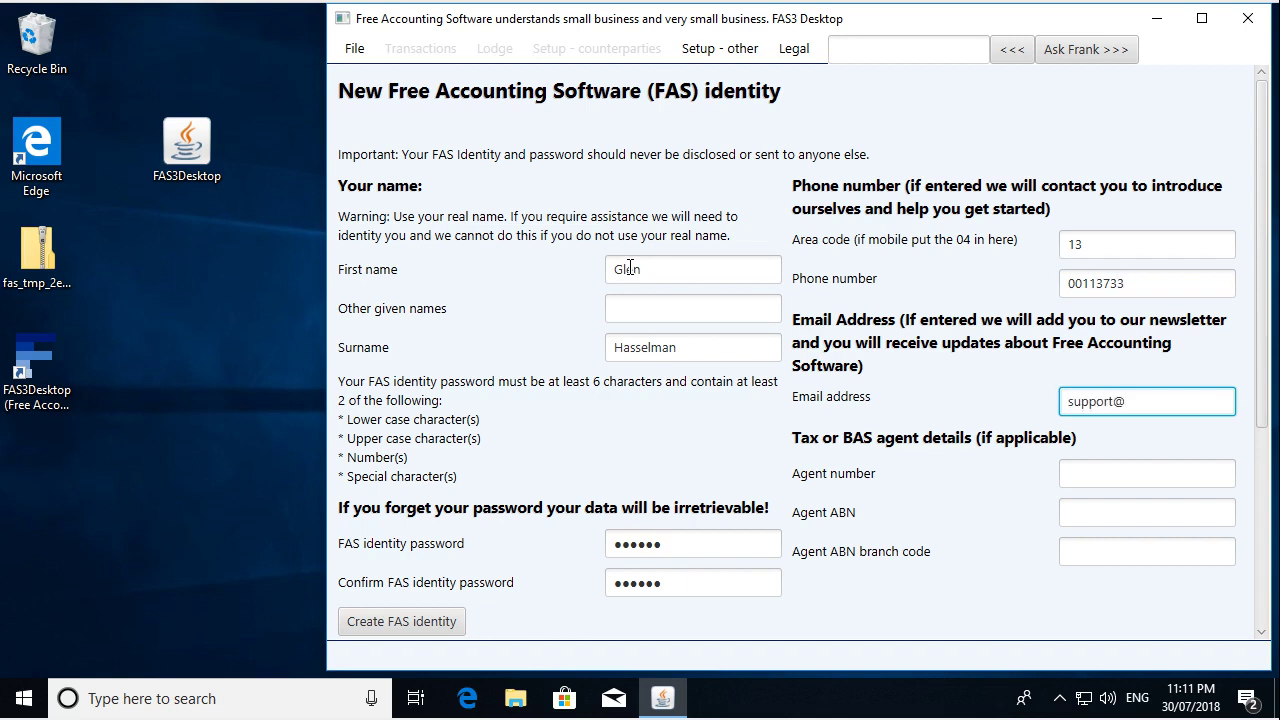
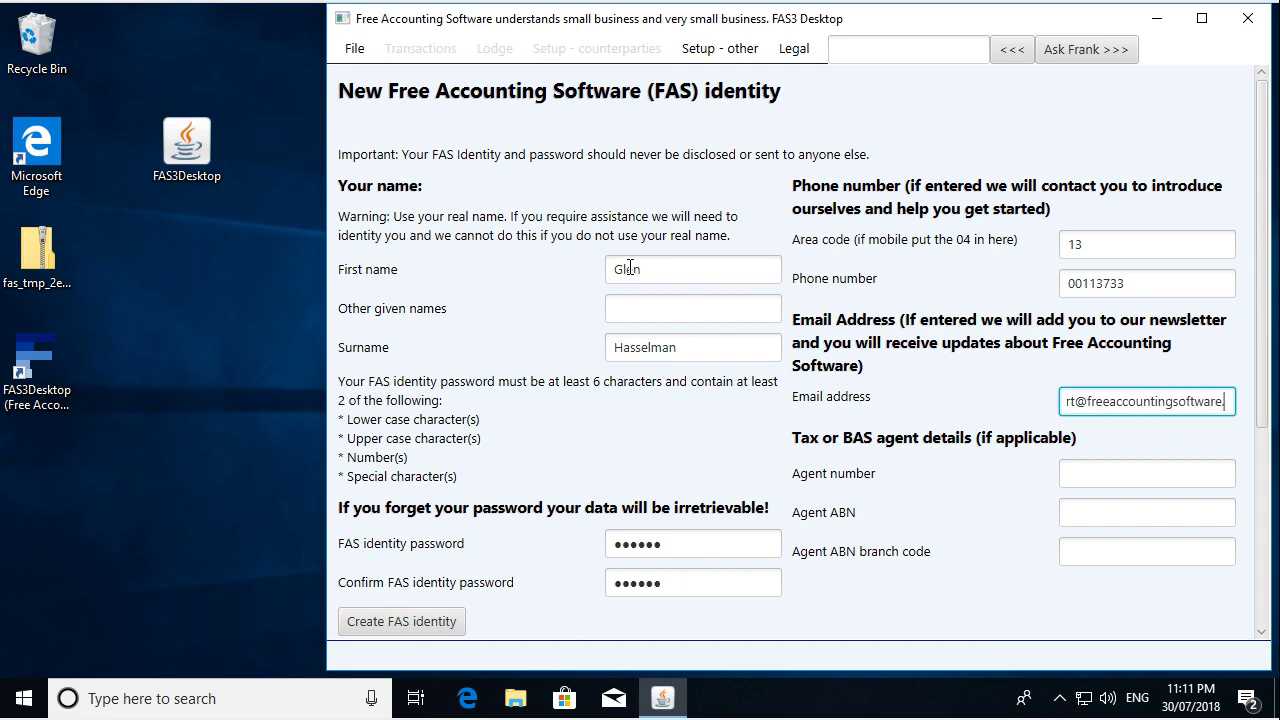
# - Enter the tax agent number, correcting its last digit, and the agent ABN
pyautogui.press('Tab')
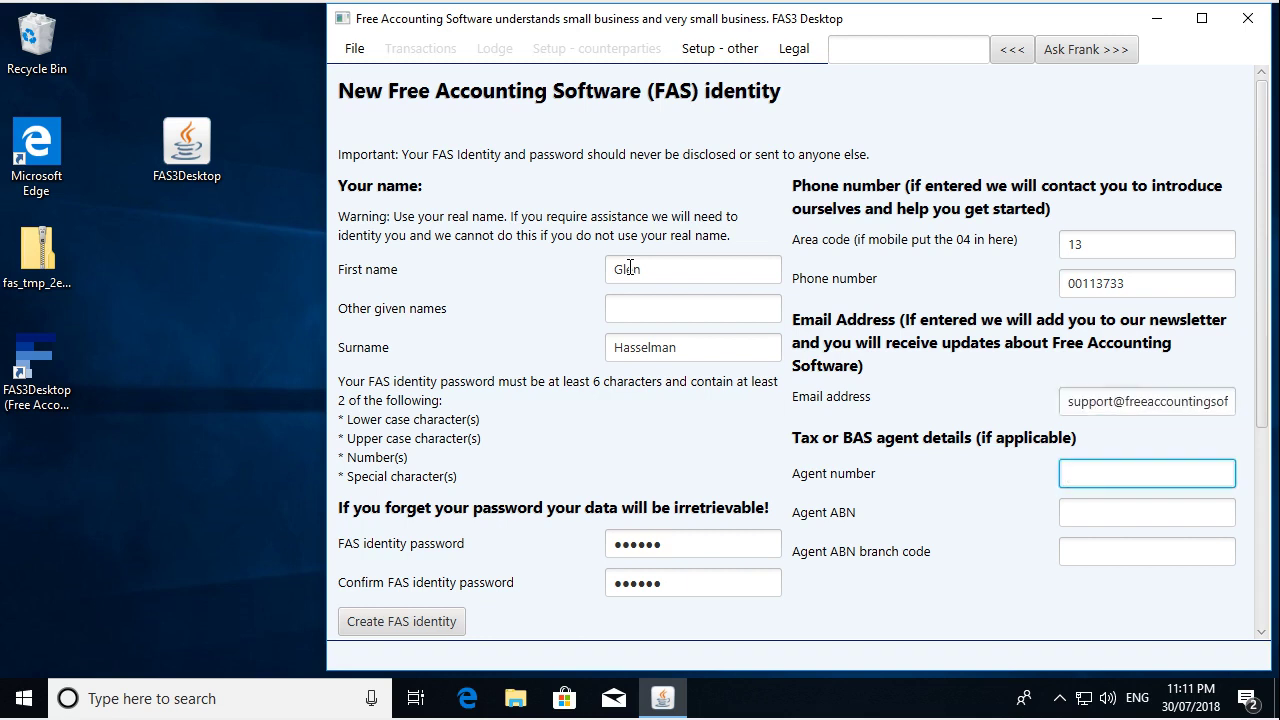
pyautogui.press('Tab')
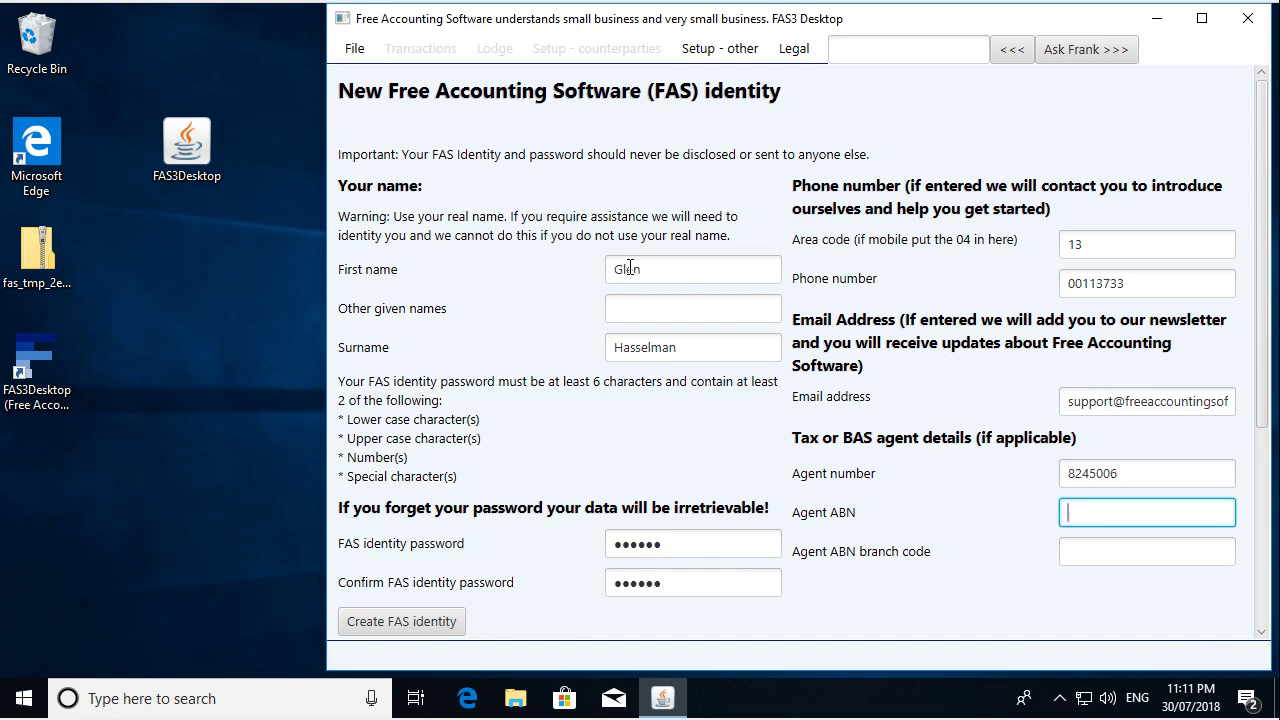
pyautogui.hotkey('shift', 'Tab')
pyautogui.press('End')
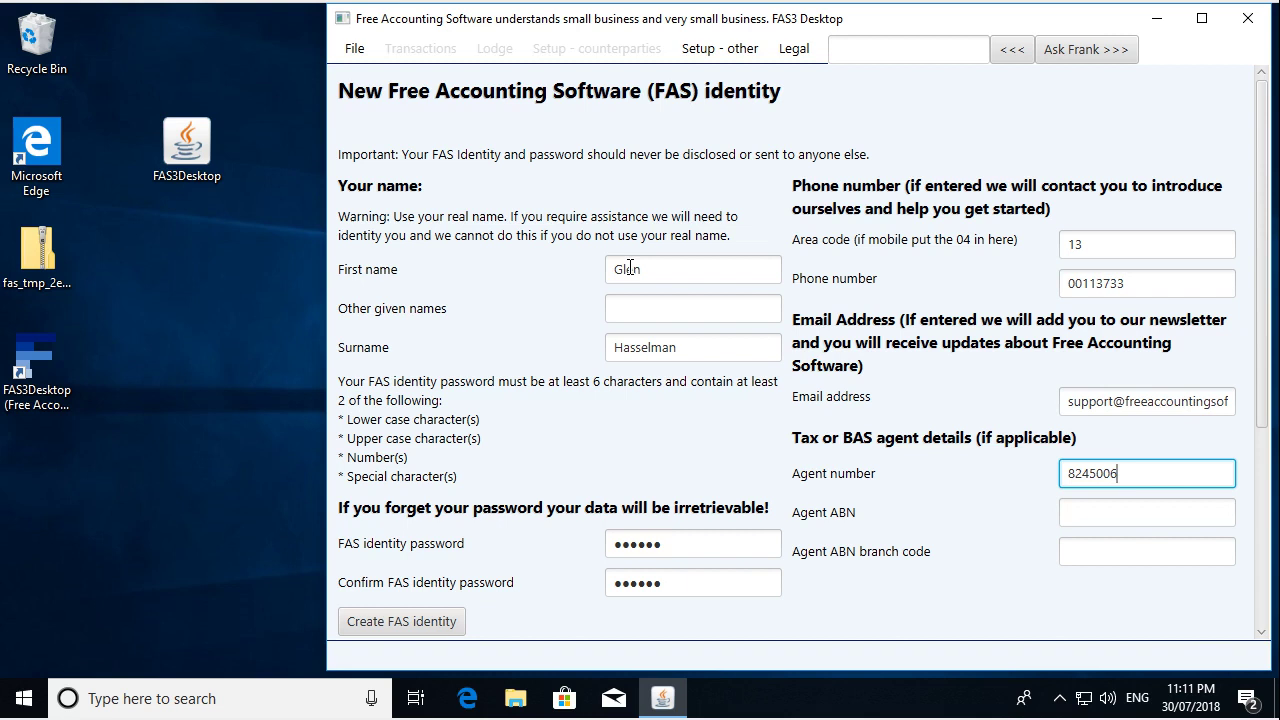
pyautogui.press('Left')
pyautogui.write('0')
pyautogui.press('Tab')
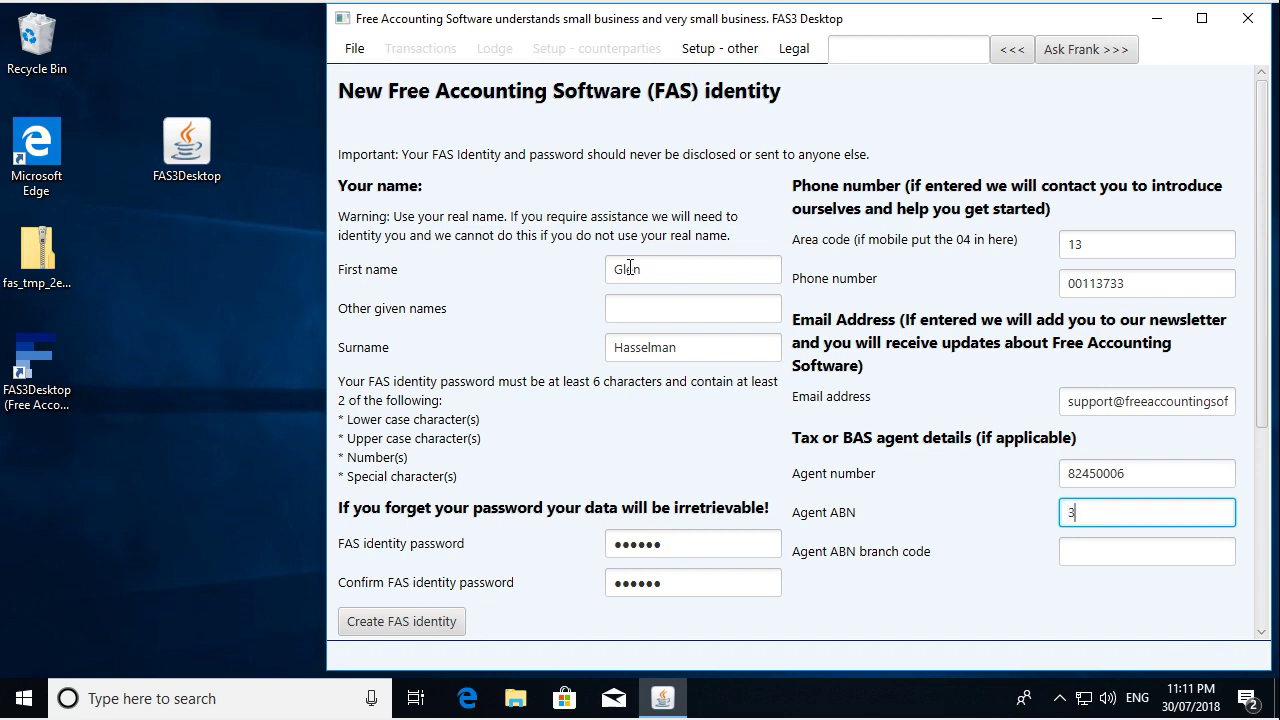
pyautogui.press('Tab')
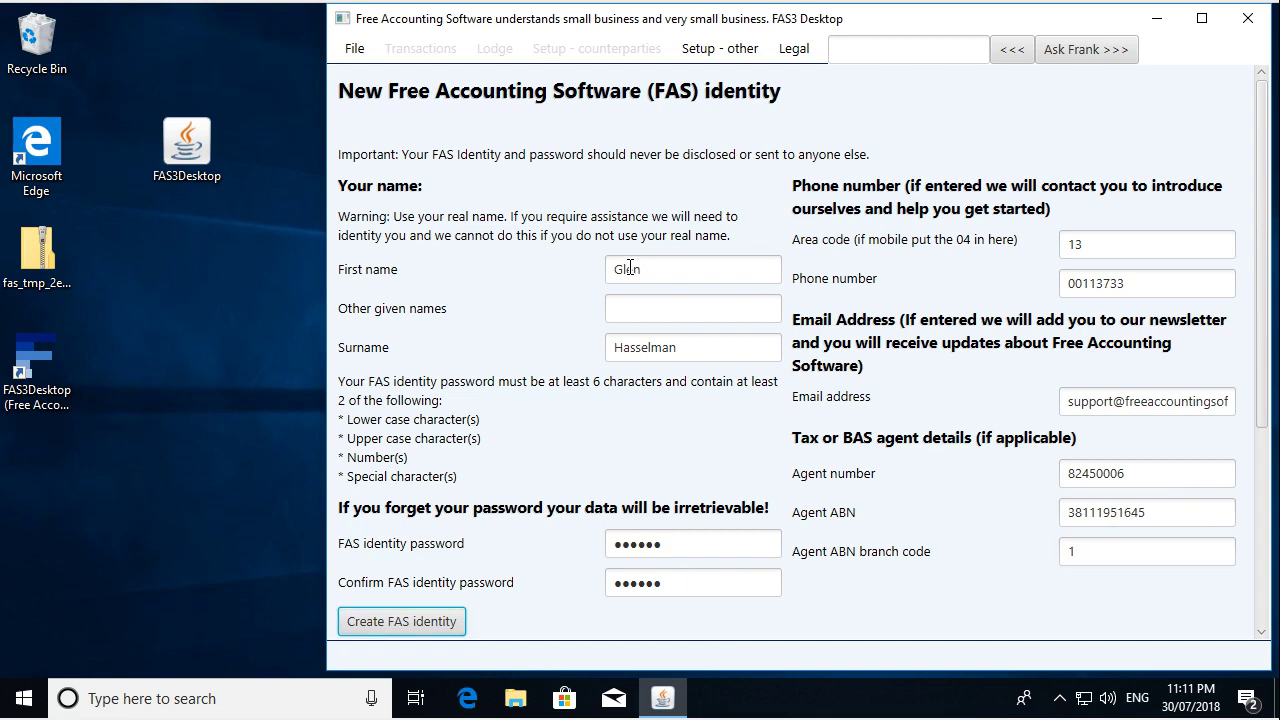
# - Create the FAS identity, then enter the business ABN with branch 1
pyautogui.click(427, 621)
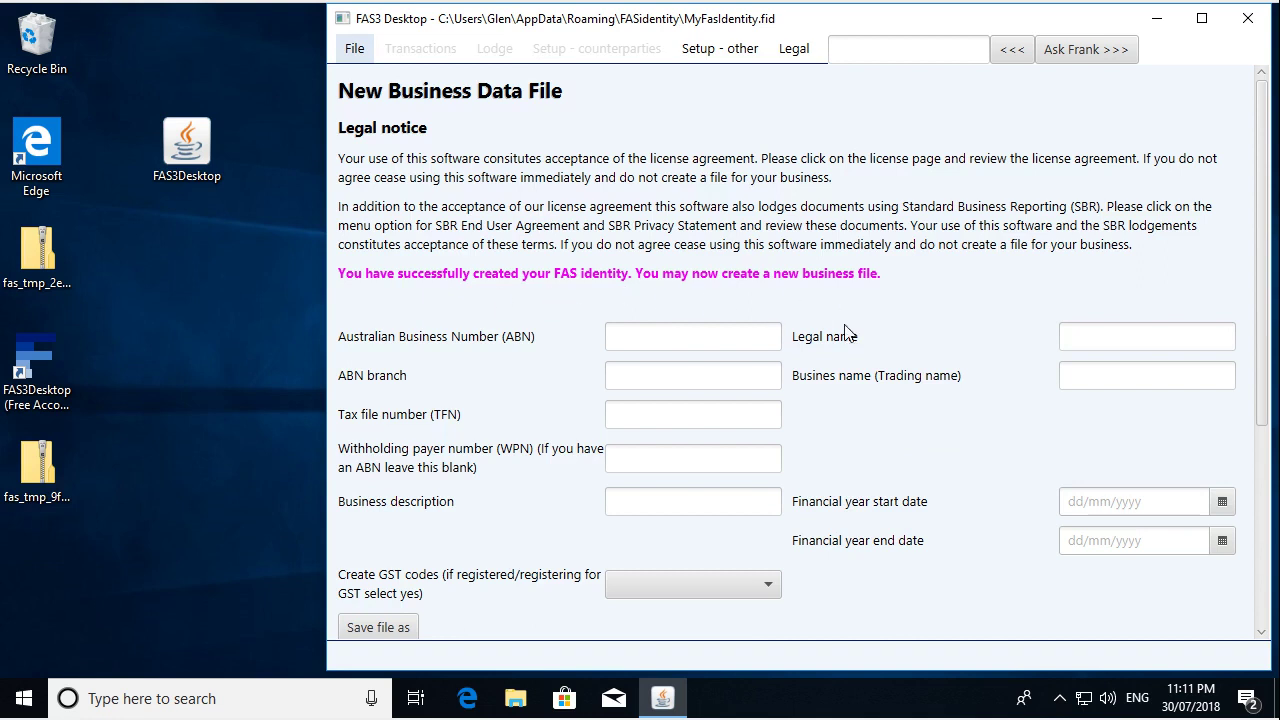
pyautogui.click(697, 338)
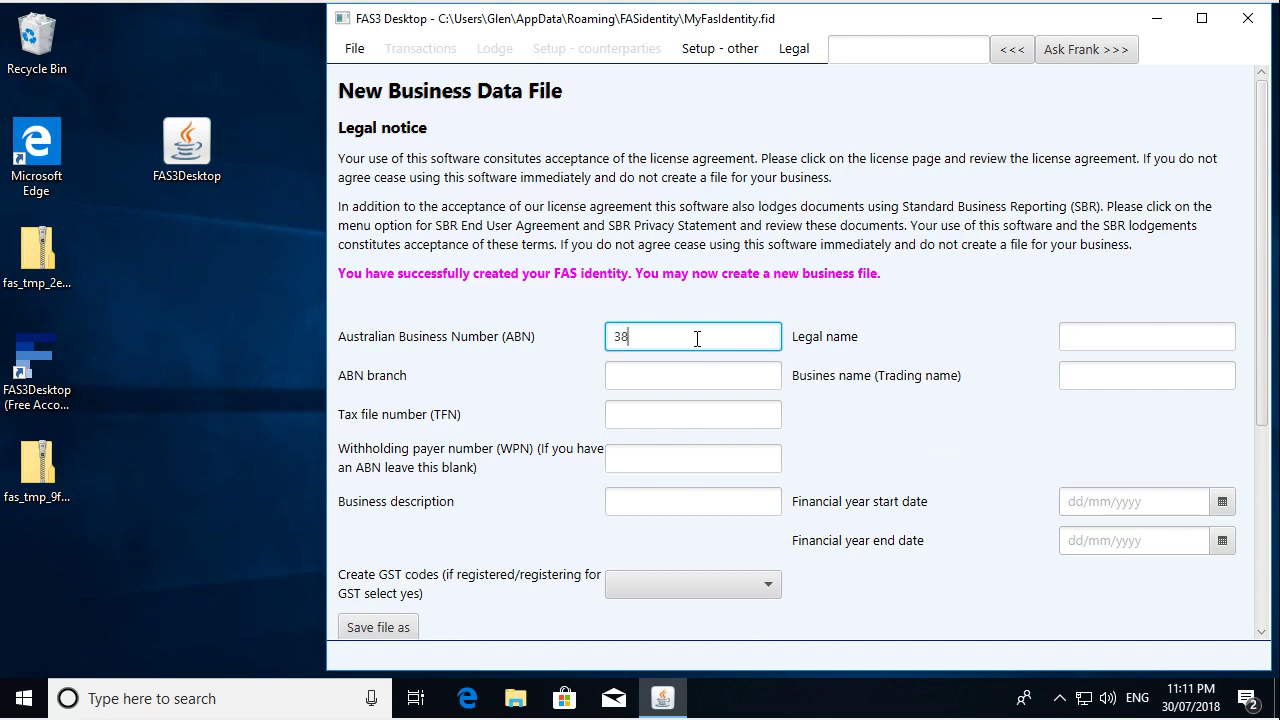
pyautogui.press('Tab')
pyautogui.write('1')
pyautogui.press('Tab')
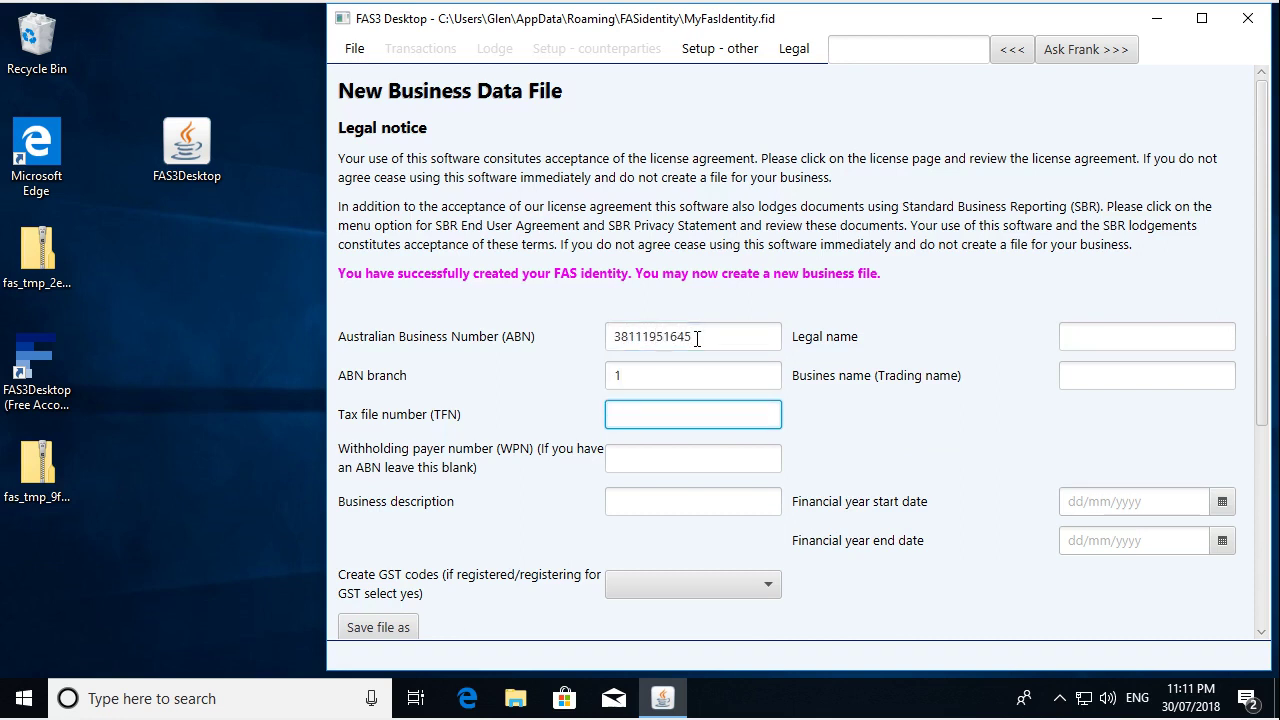
# - Set legal name 'Free Accounting Pty Ltd' and business name 'Free Accounting Software'
pyautogui.press('Tab')
pyautogui.press('Tab')
pyautogui.press('Tab')
pyautogui.hotkey('shift', 'Tab')
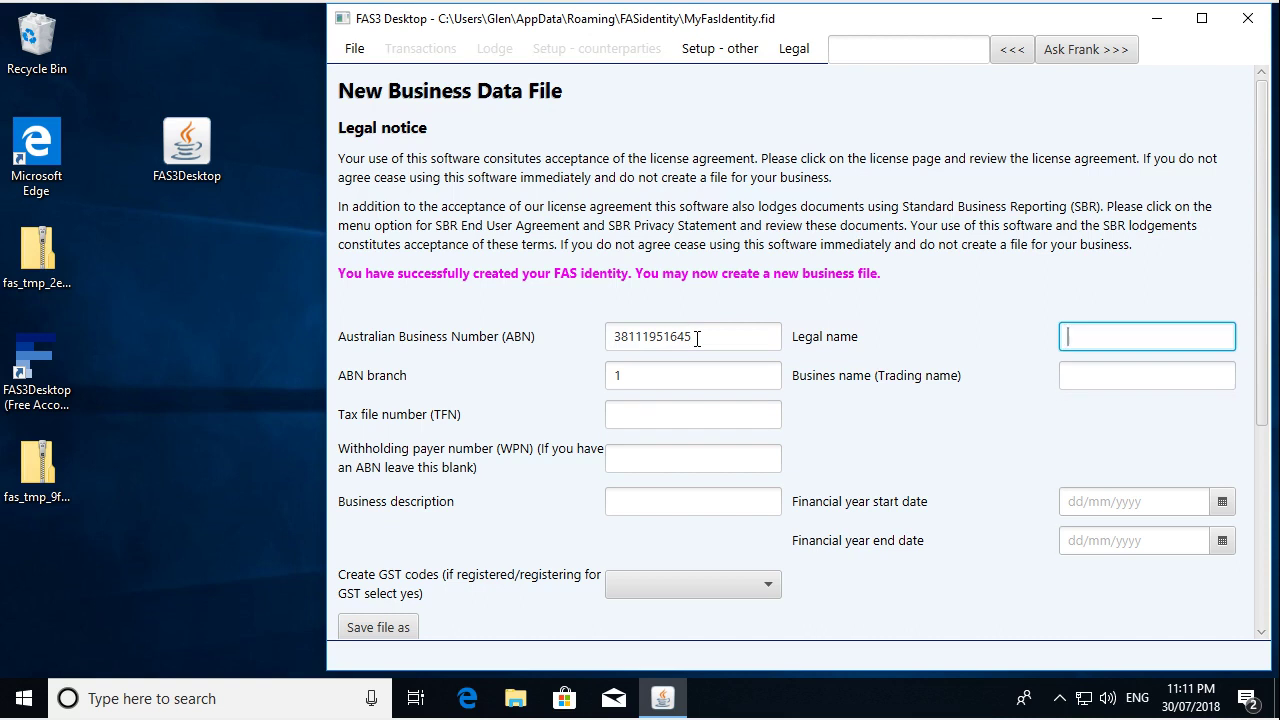
pyautogui.write('Freea')
pyautogui.press('BackSpace')
pyautogui.write('Accounting')
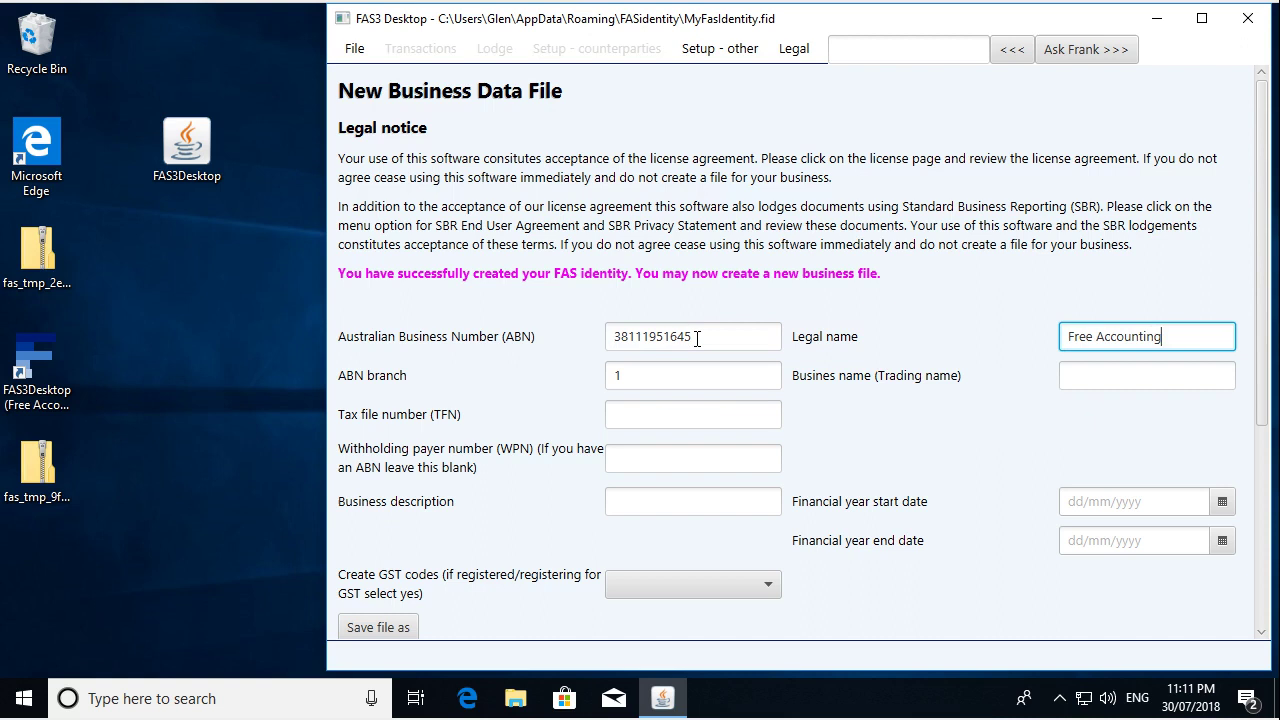
pyautogui.write(' Pty Ltd')
pyautogui.press('Tab')
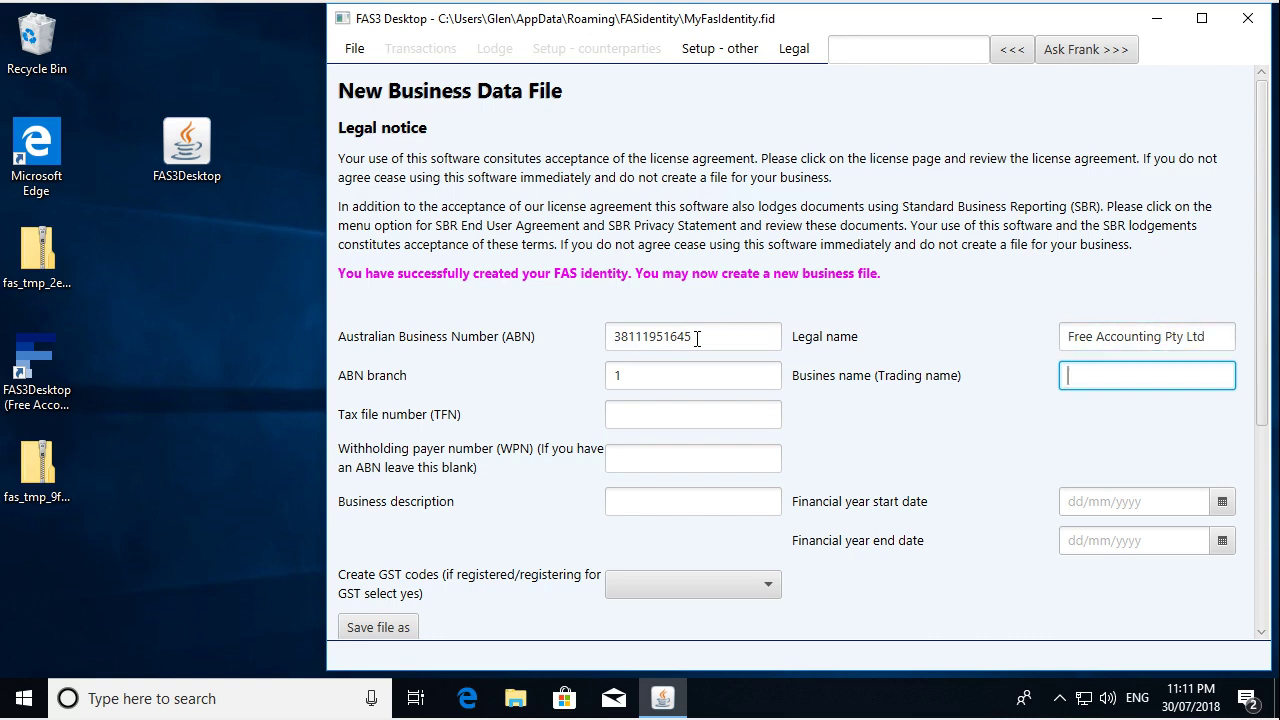
pyautogui.write('Free Accounting Software')
# - Set the financial year from 01/07/2018 to 30/06/2019
pyautogui.press('Tab')
pyautogui.press('Tab')
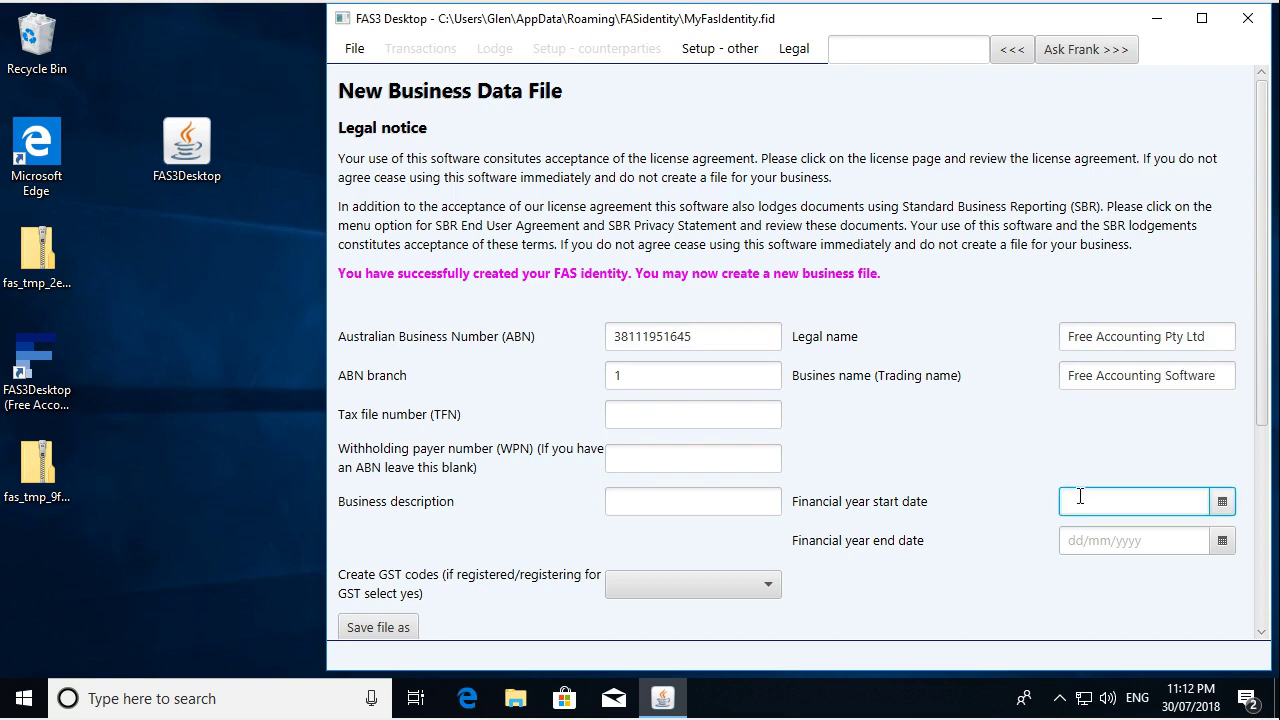
pyautogui.write('01/07/2018')
pyautogui.press('Tab')
pyautogui.write('3')
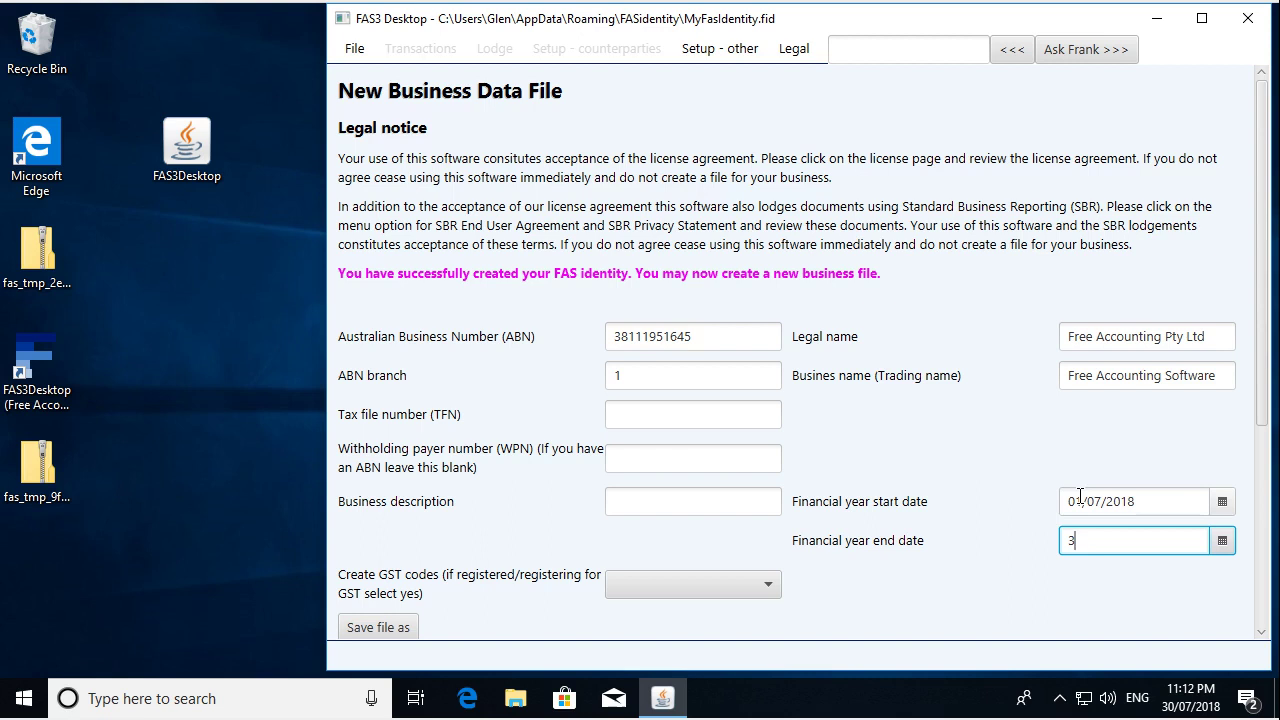
pyautogui.write('0/06/2019')
pyautogui.press('Tab')
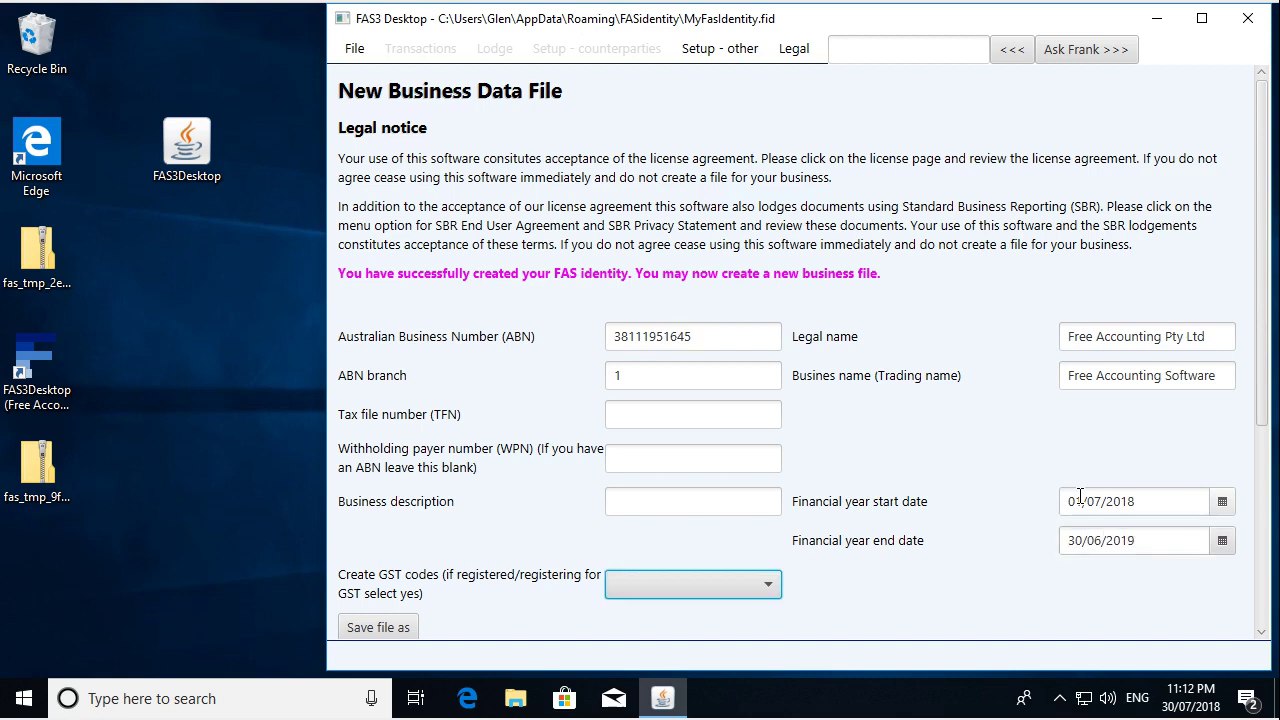
# - Set Create GST codes to Yes and save the file as MyBusiness.fas on the Desktop
pyautogui.click(664, 580)
pyautogui.click(654, 613)
pyautogui.click(399, 624)
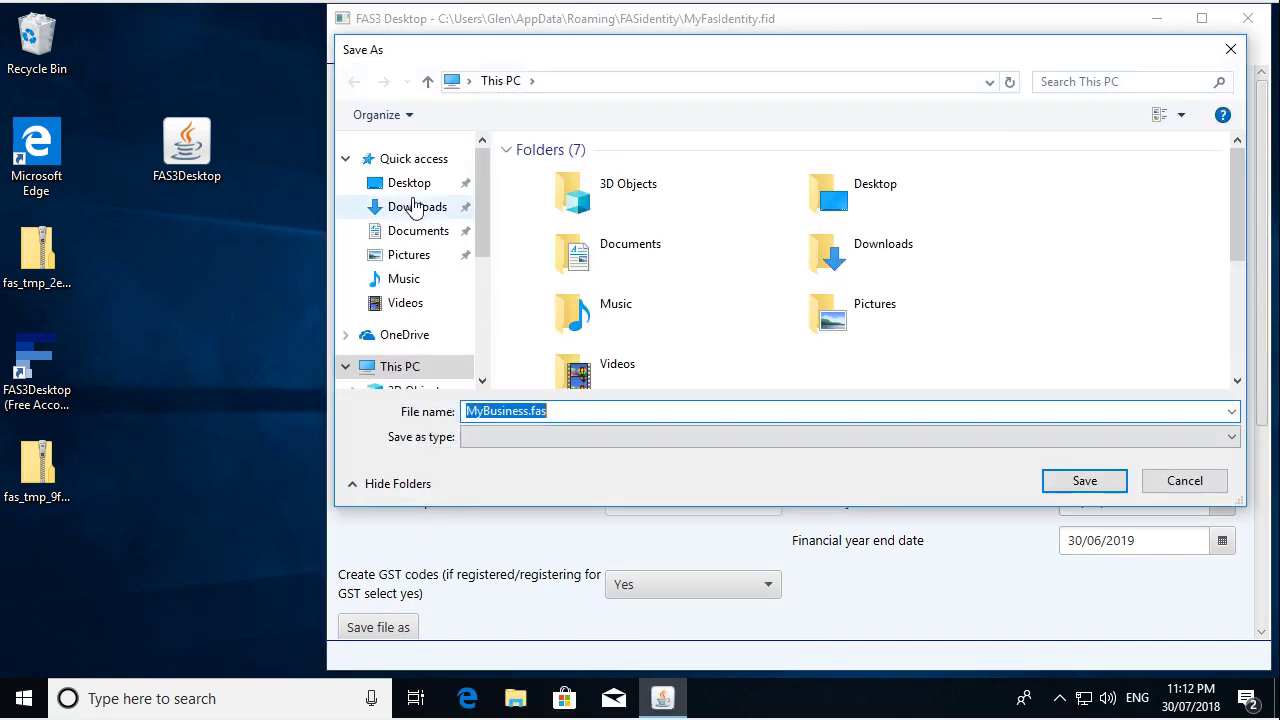
pyautogui.click(416, 190)
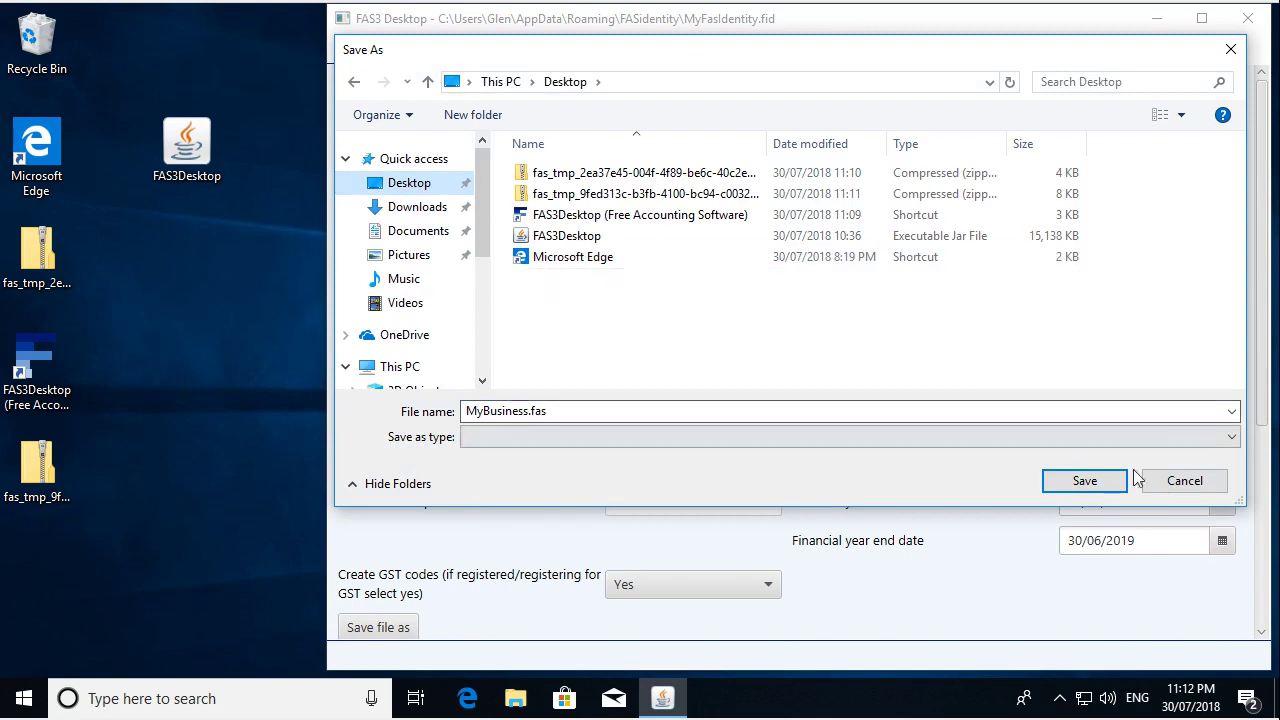
pyautogui.click(1085, 481)
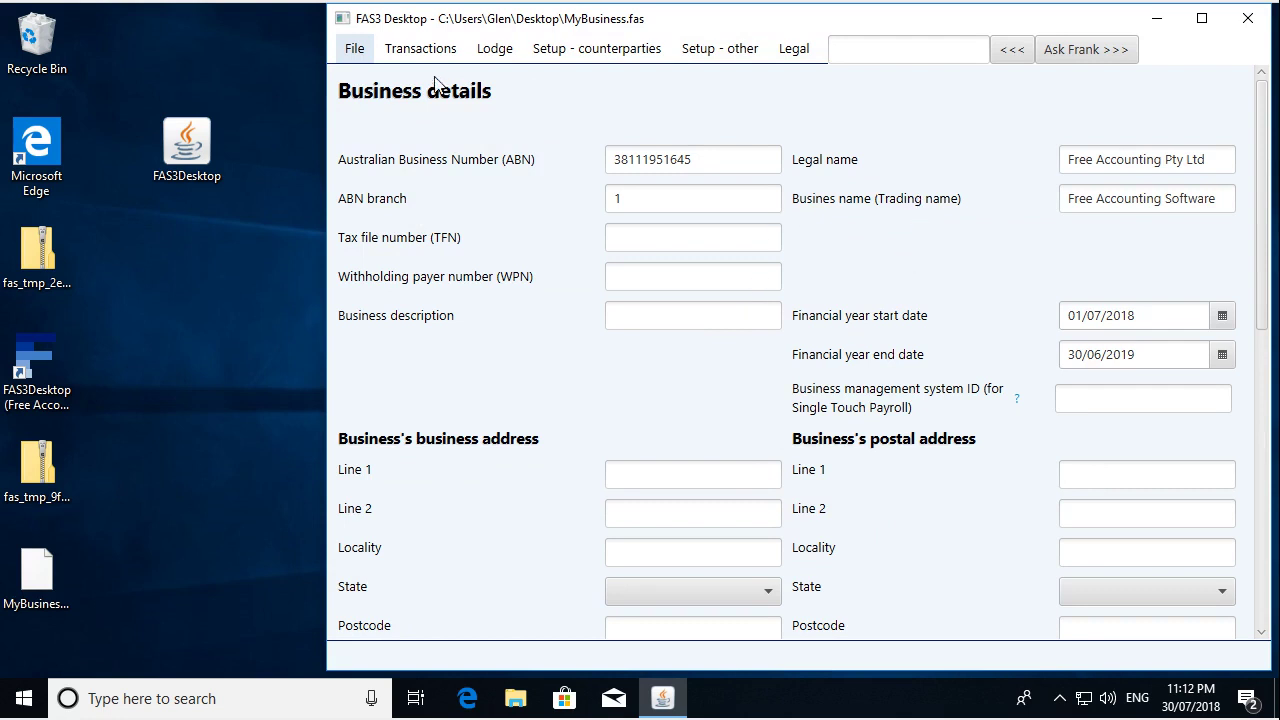
# - Review the MyBusiness.fas Business details page and bring up the File menu
pyautogui.scroll(-3, 890, 418)
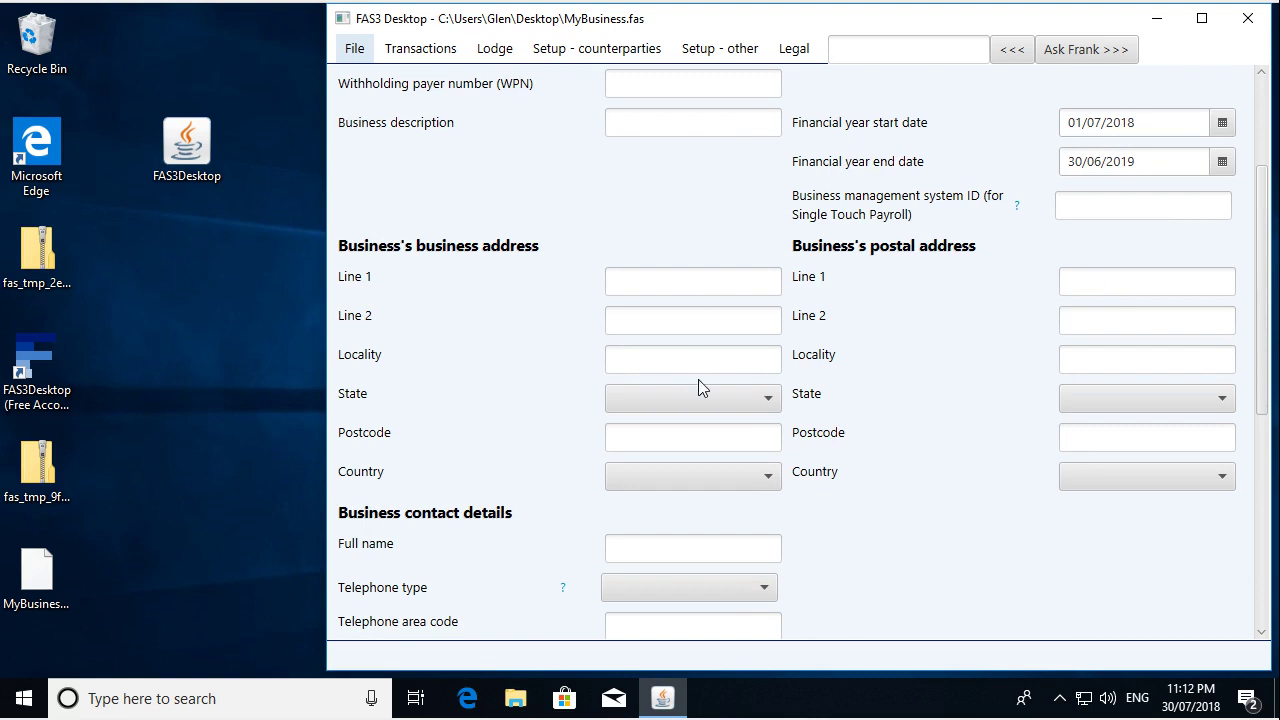
pyautogui.scroll(-2, 857, 483)
pyautogui.scroll(3, 860, 483)
pyautogui.scroll(2, 857, 483)
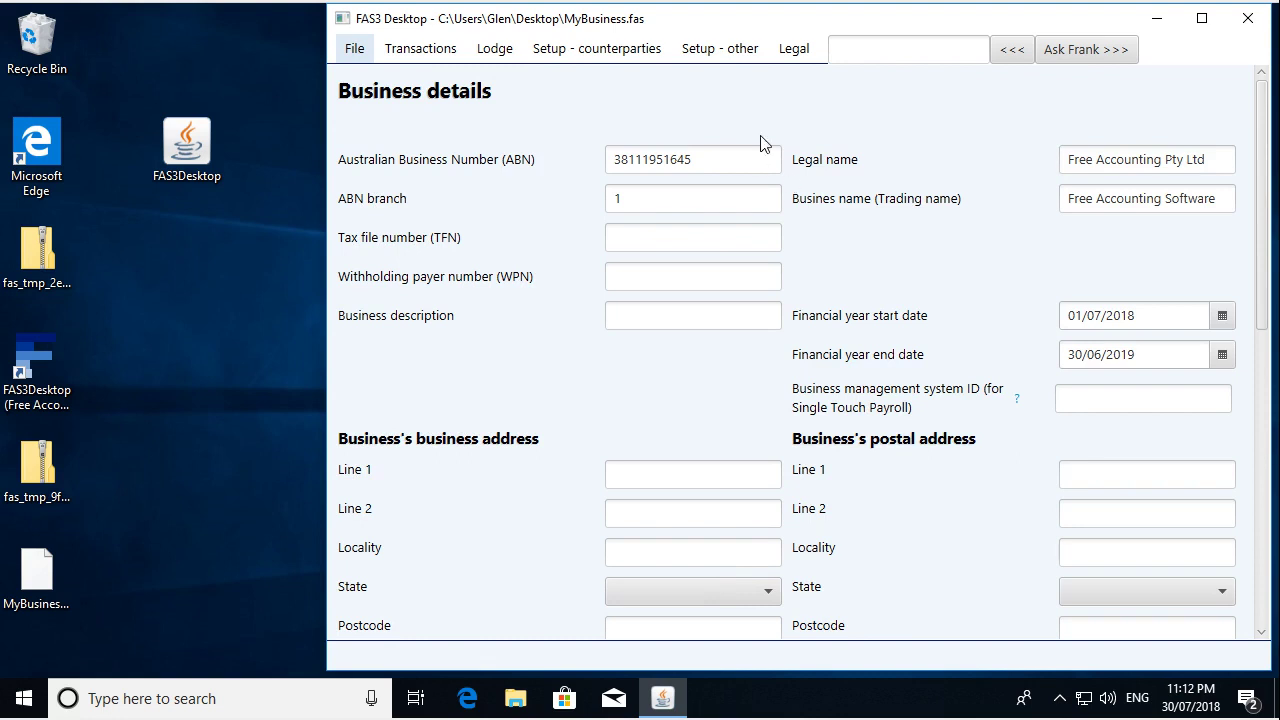
pyautogui.click(790, 50)
pyautogui.moveTo(752, 57)
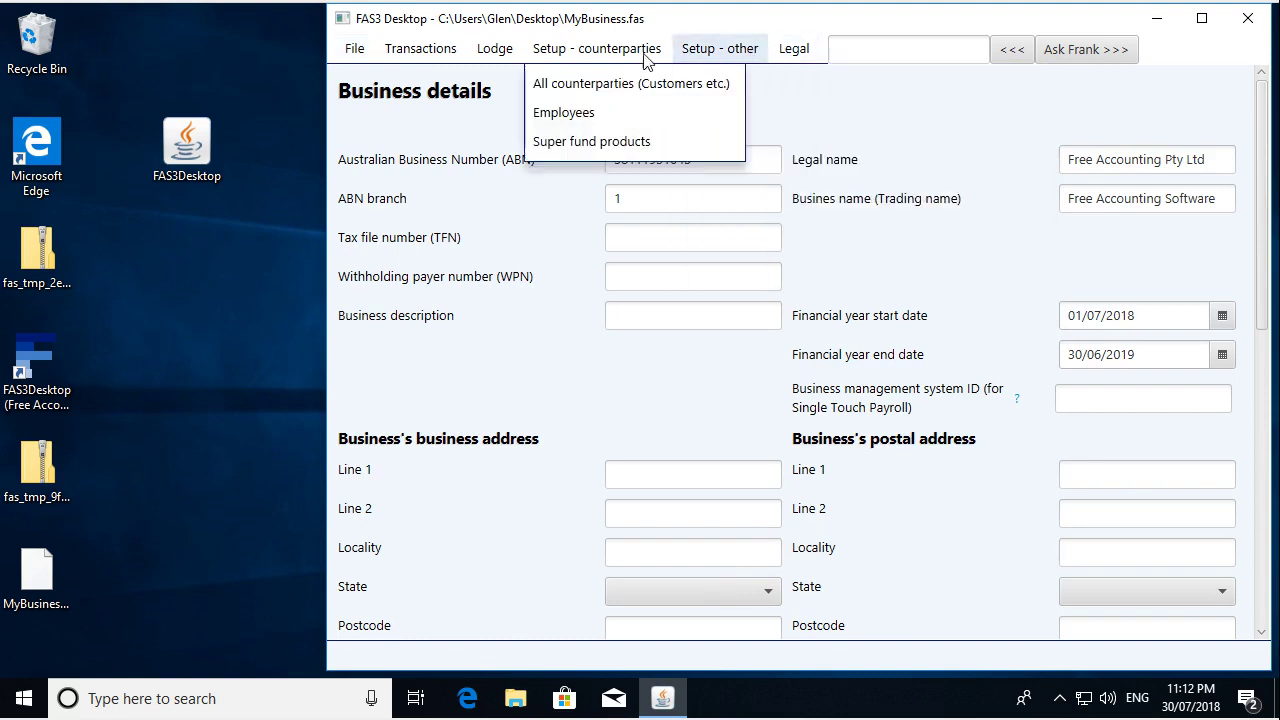
pyautogui.moveTo(420, 58)
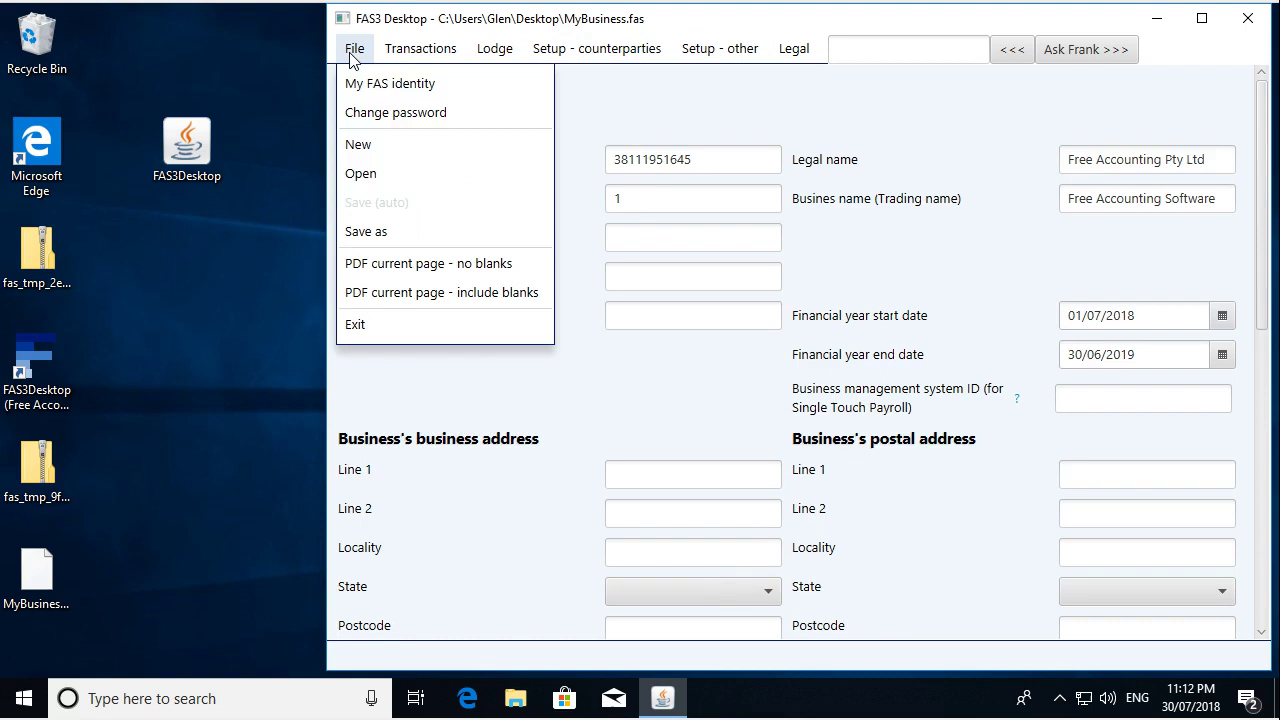
pyautogui.moveTo(572, 58)
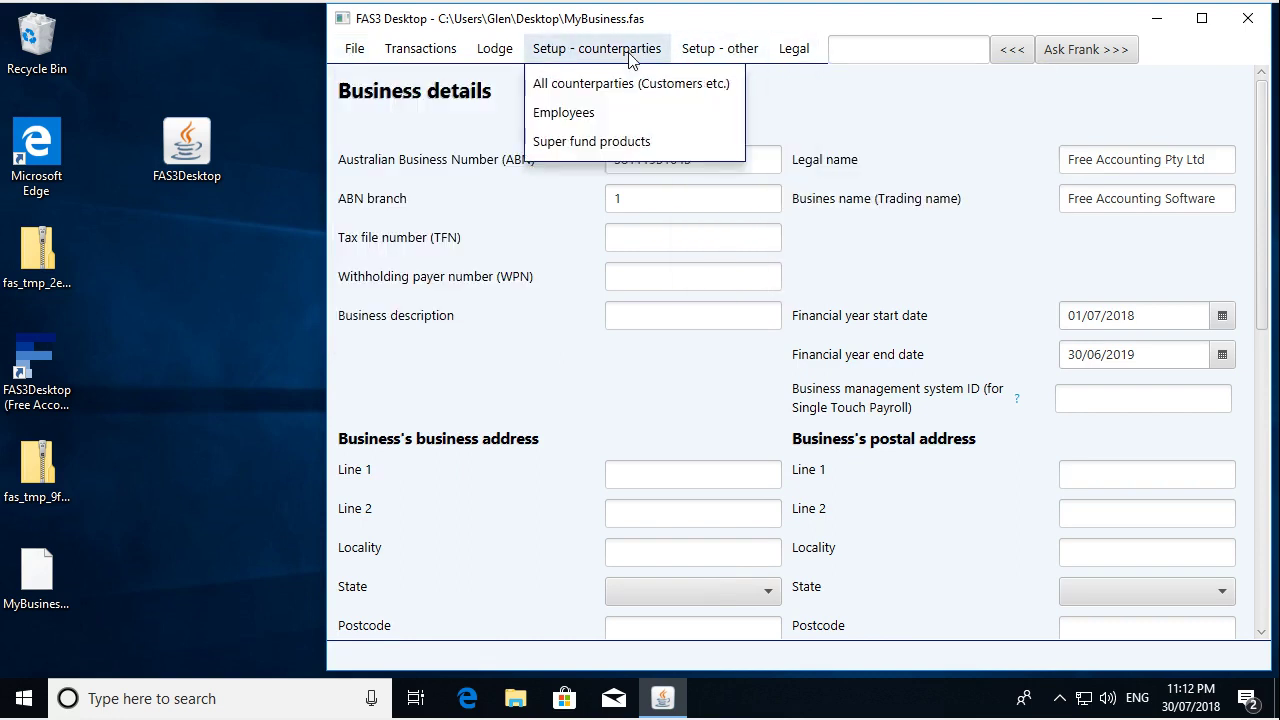
pyautogui.click(895, 47)
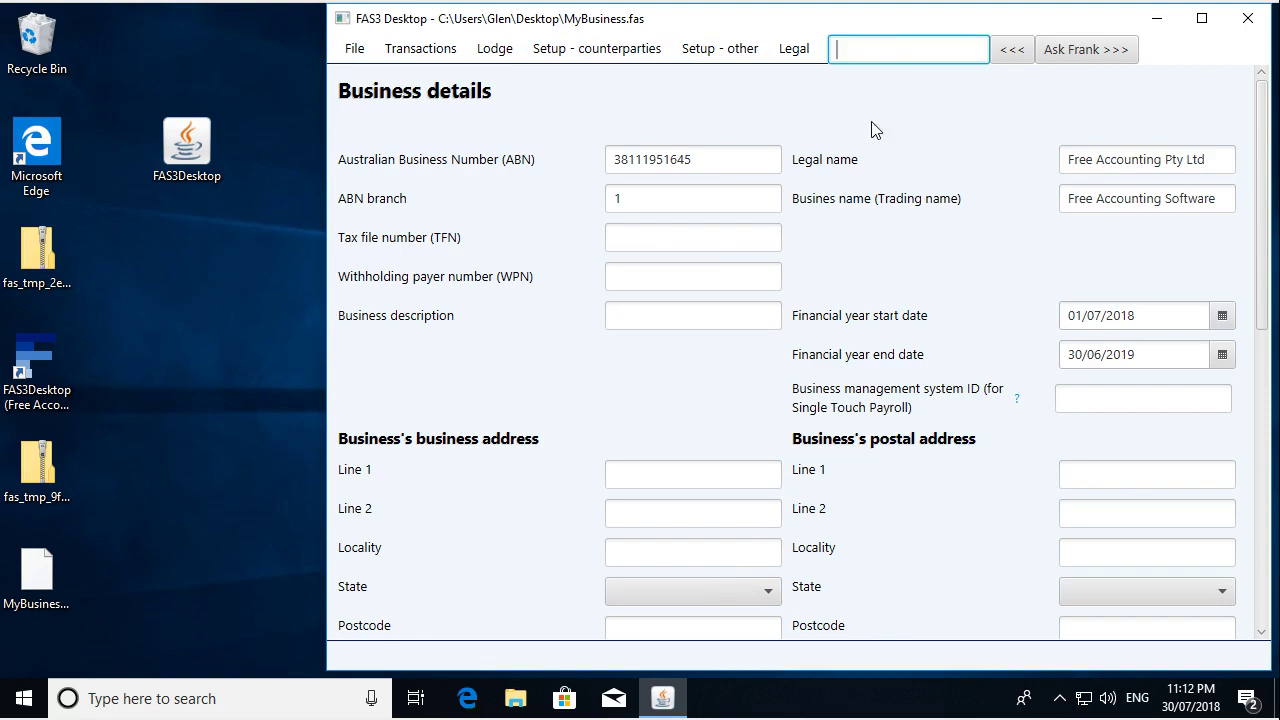
pyautogui.click(593, 404)
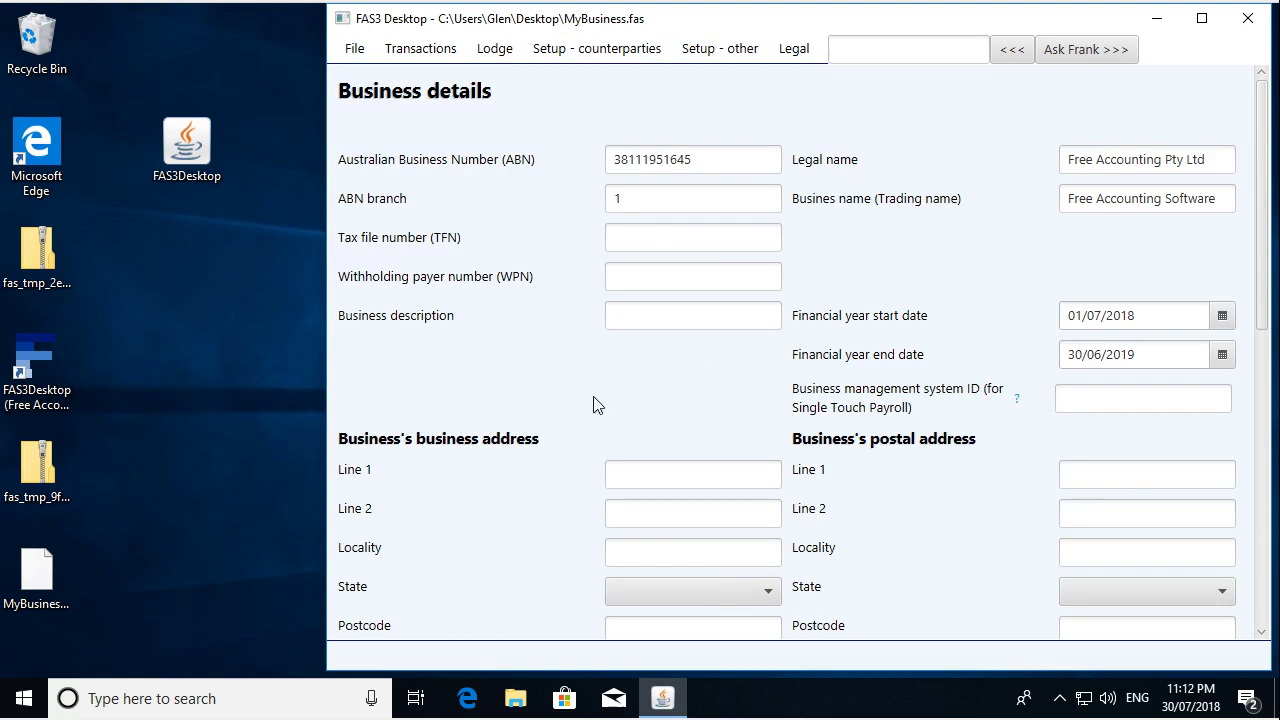
pyautogui.click(355, 50)
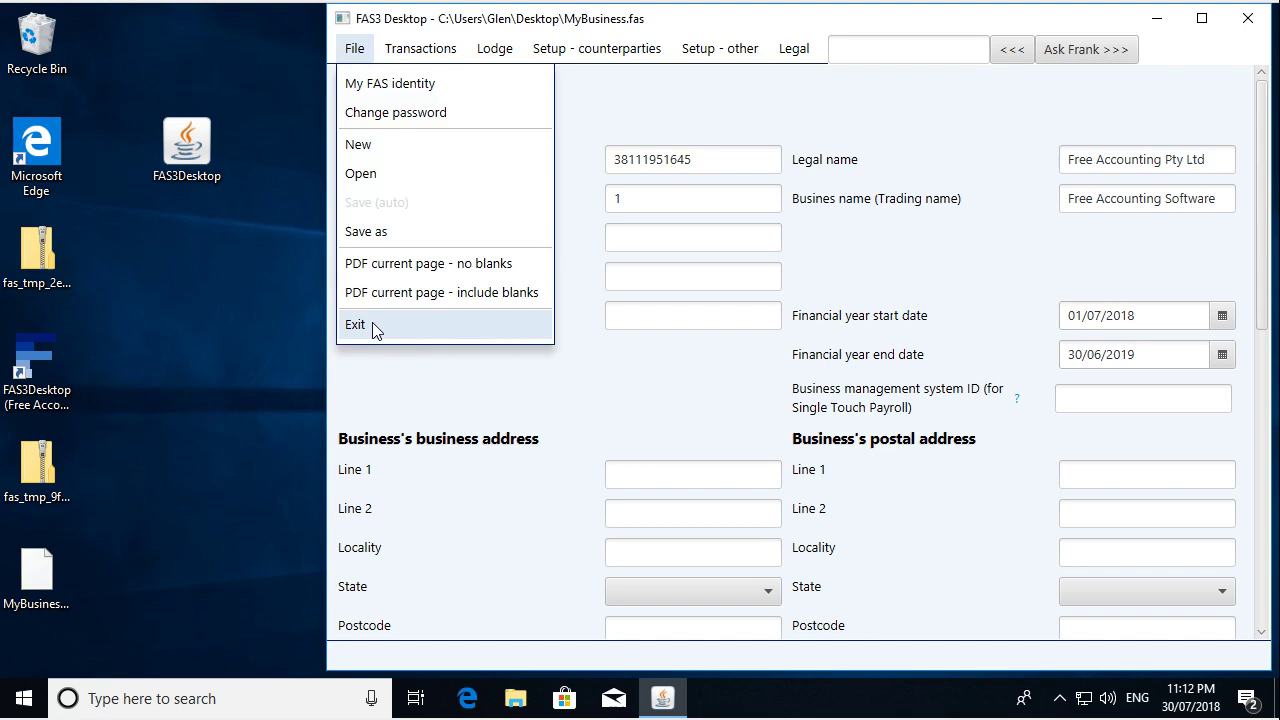
# - Exit FAS3 Desktop from the File menu, closing MyBusiness.fas
pyautogui.click(366, 378)
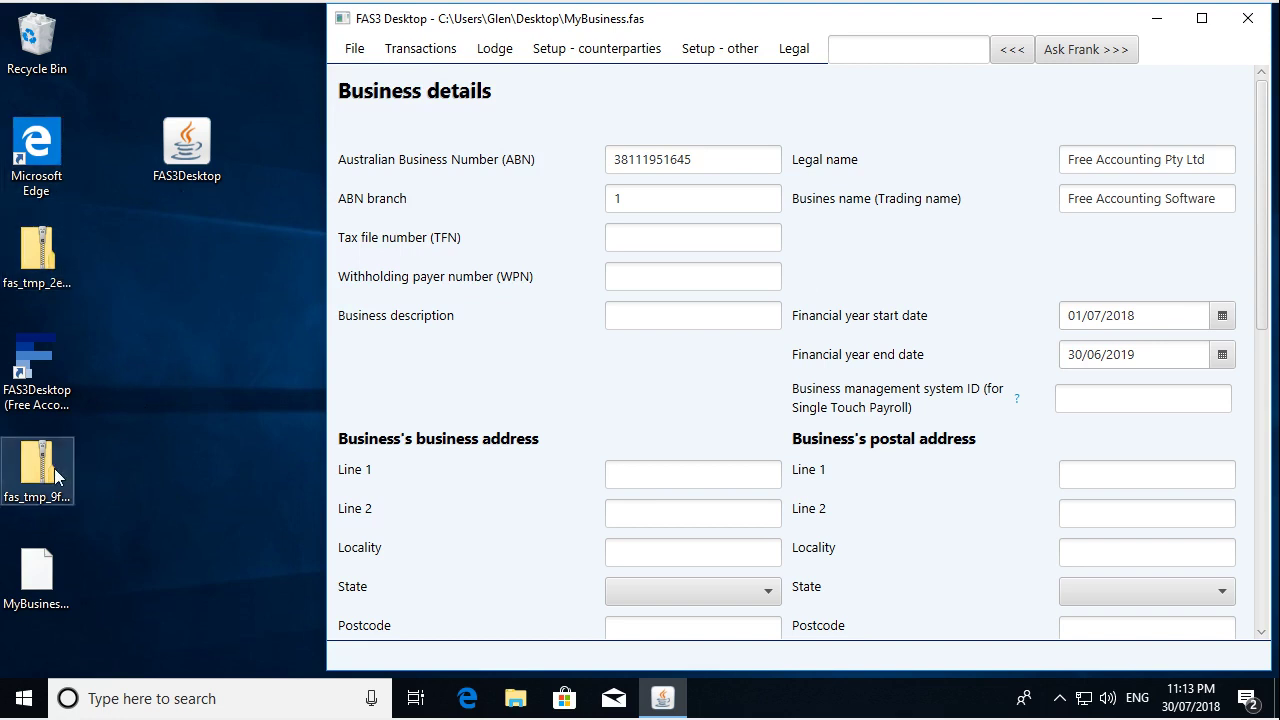
pyautogui.click(362, 55)
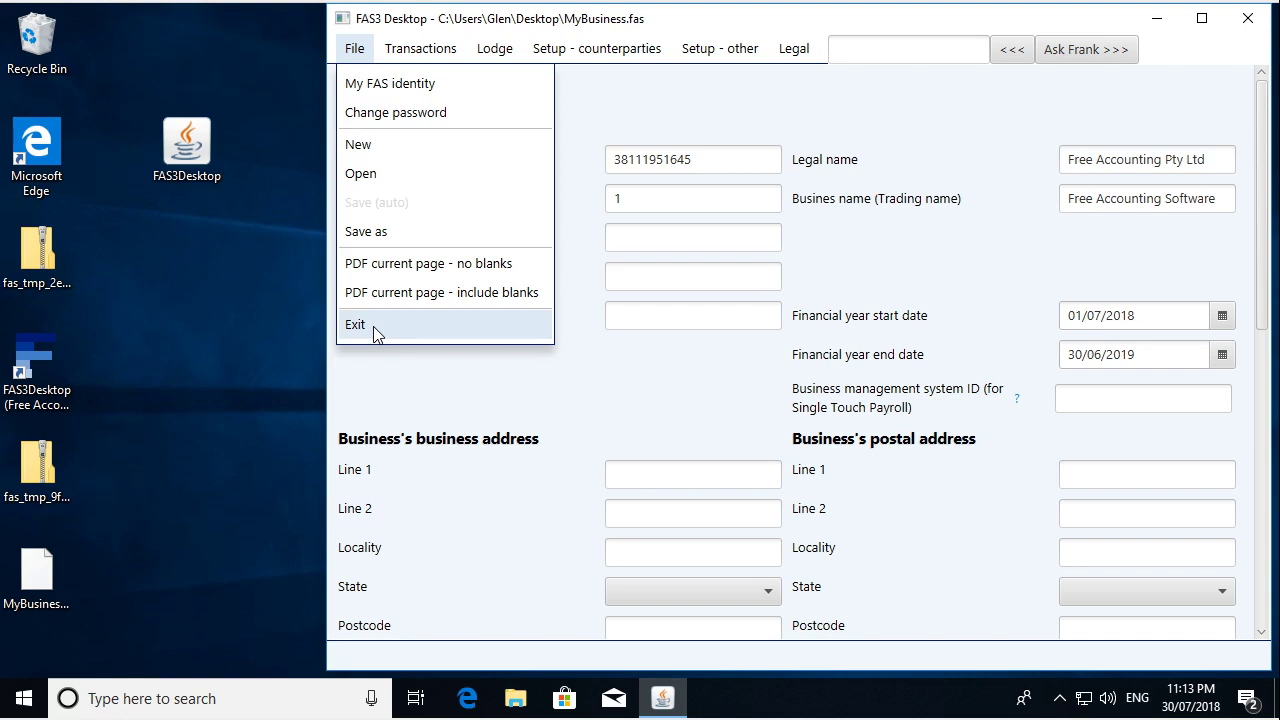
pyautogui.click(372, 326)
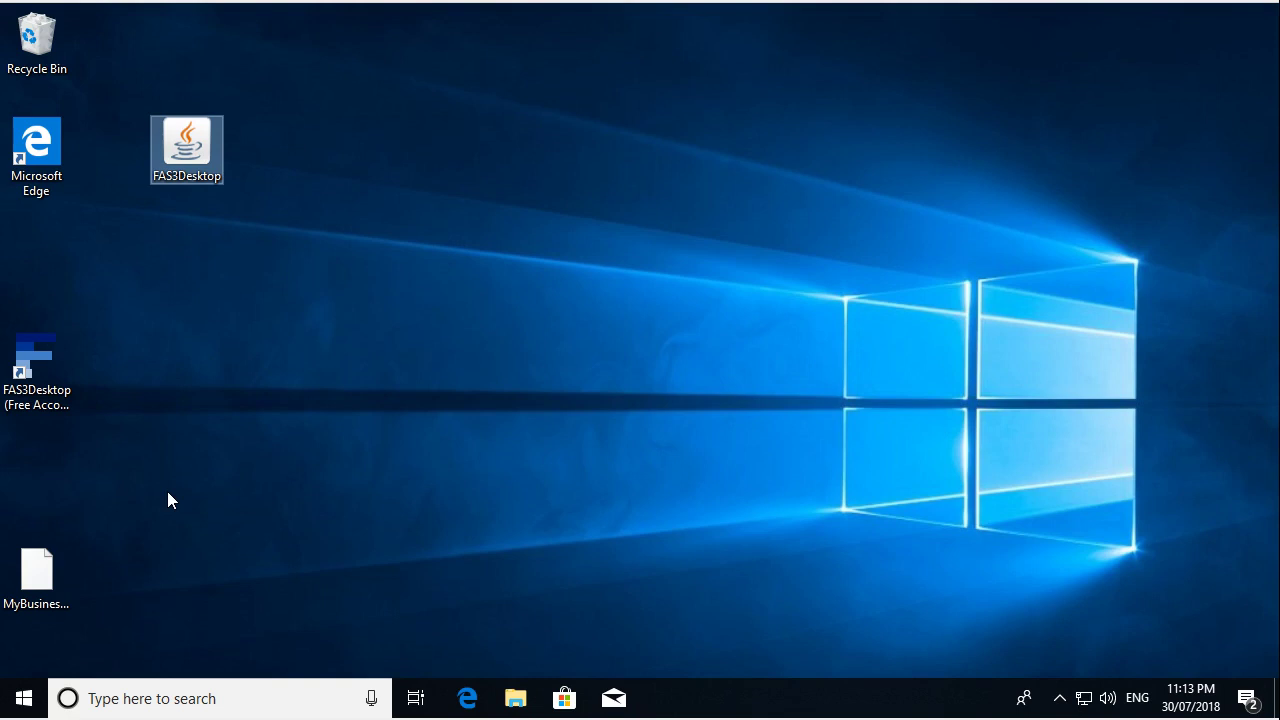
# - Delete the Java FAS3Desktop icon from the desktop, leaving its name unchanged
pyautogui.click(178, 175)
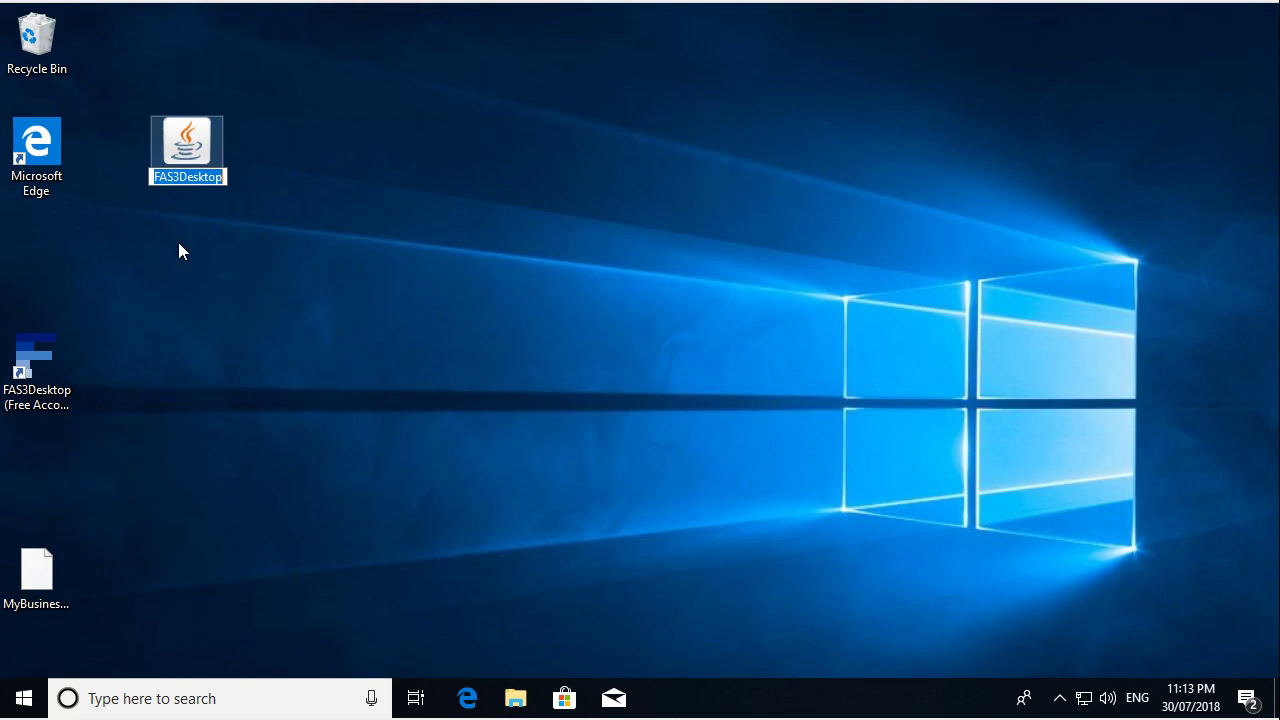
pyautogui.click(180, 249)
pyautogui.click(185, 176)
pyautogui.press('Escape')
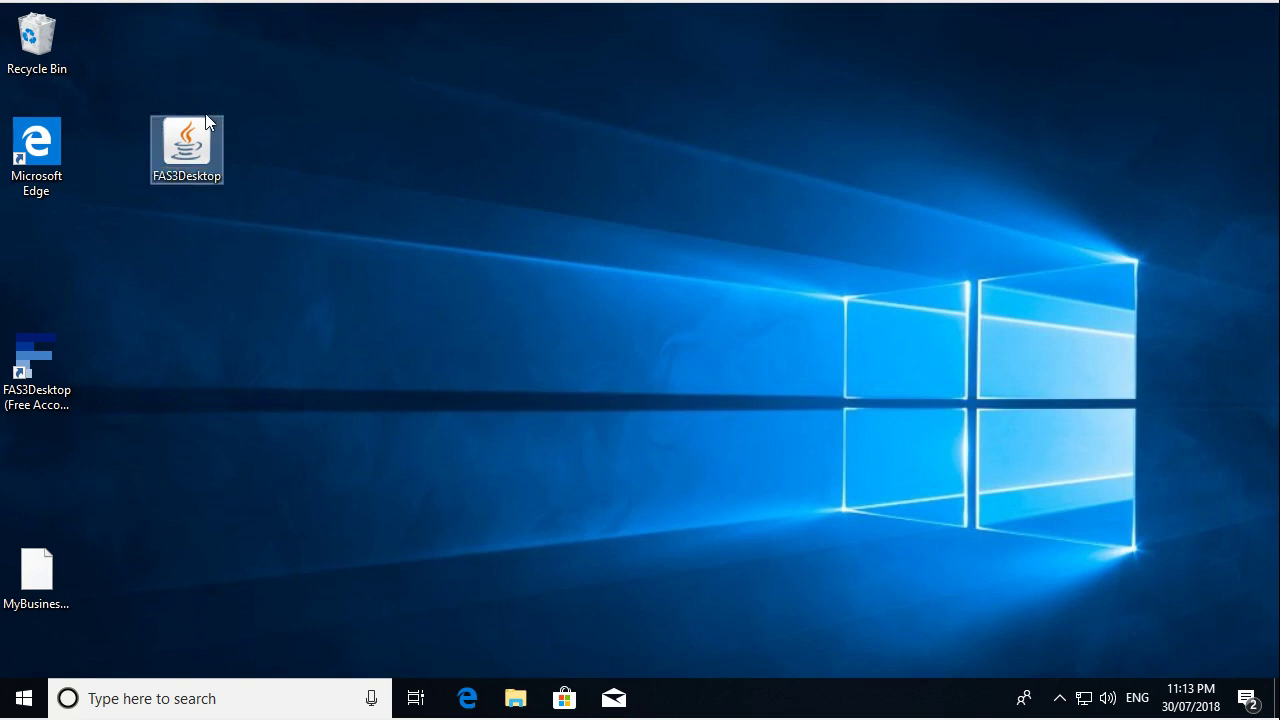
pyautogui.press('Delete')
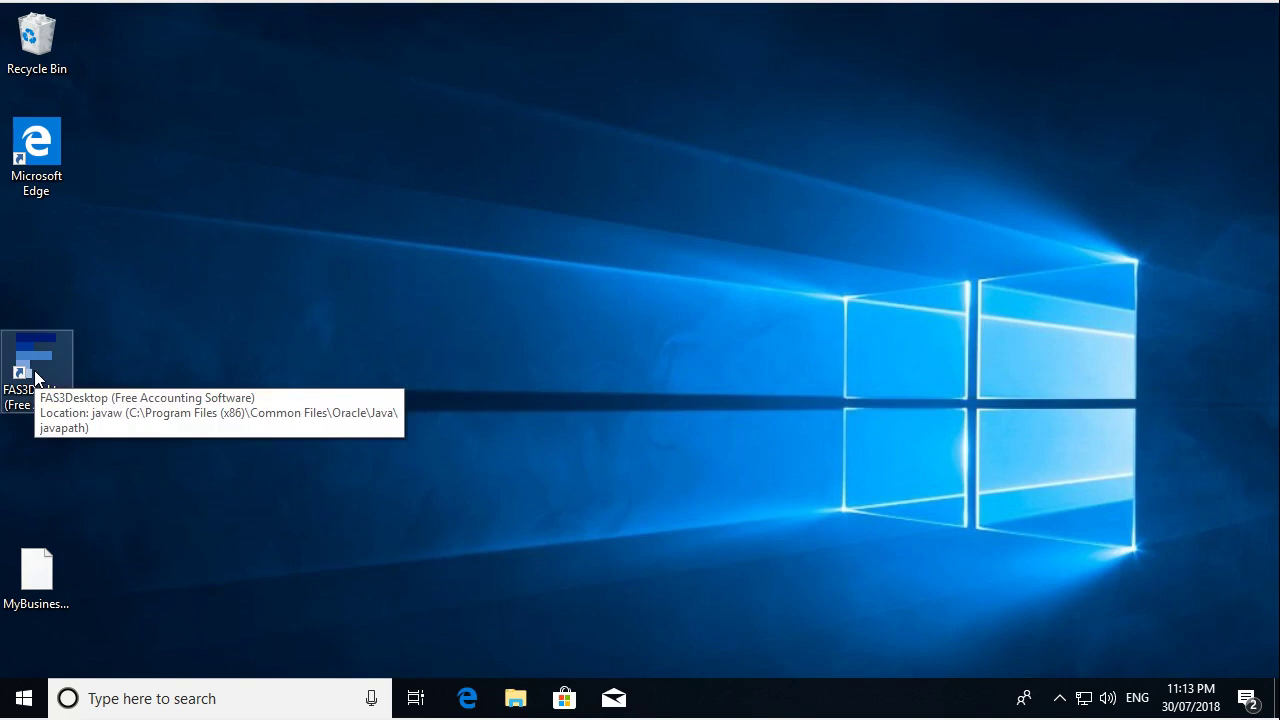
# - Search Windows for 'fas' and launch FAS3Desktop (Free Accounting Software)
pyautogui.click(171, 700)
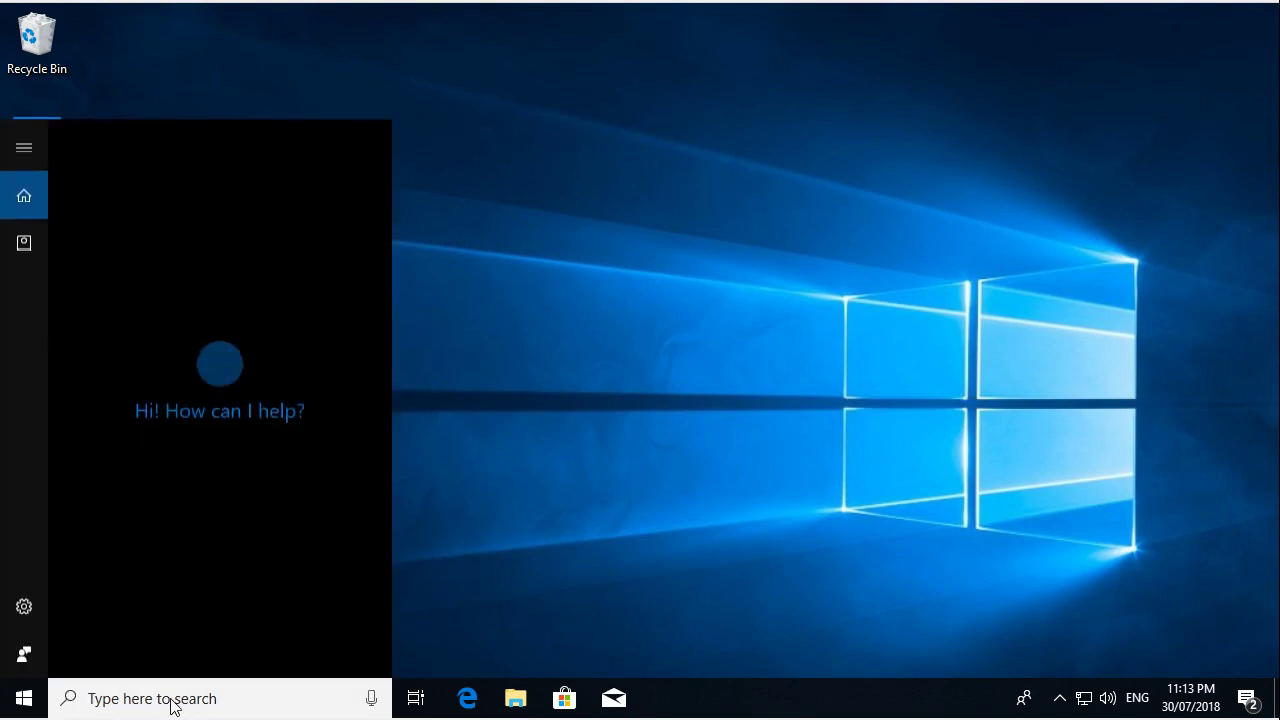
pyautogui.write('fas')
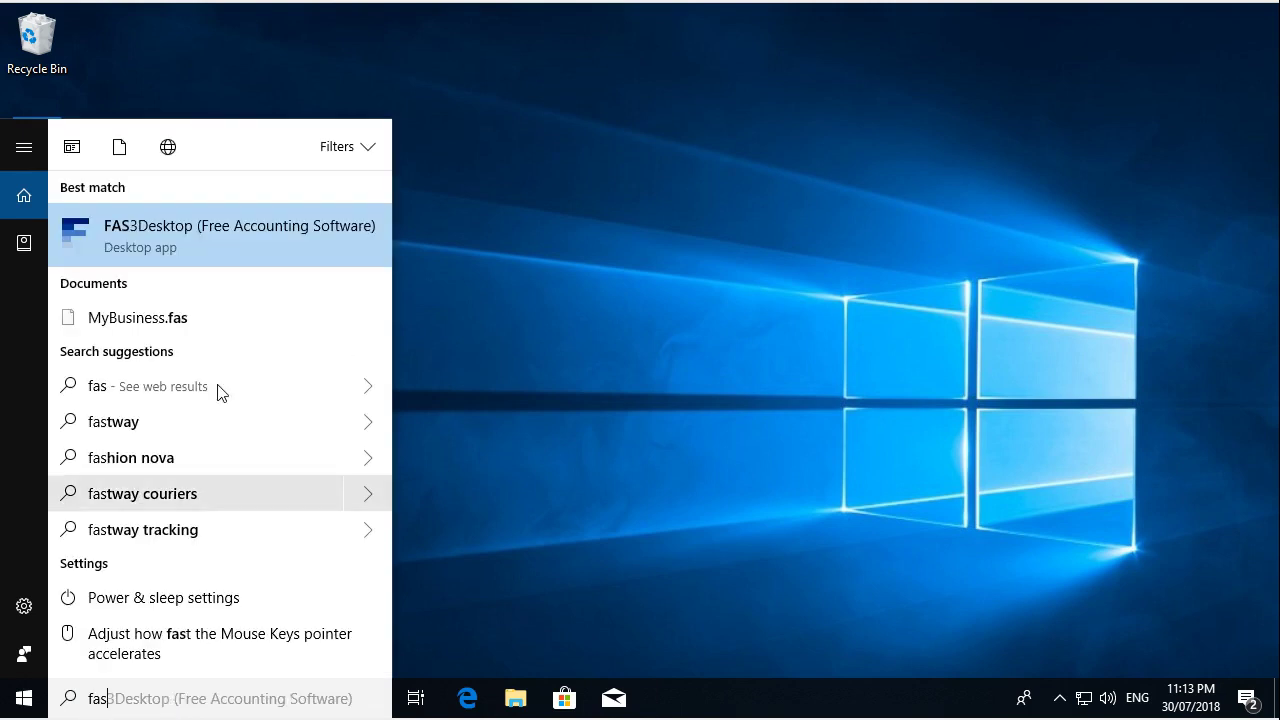
pyautogui.click(203, 243)
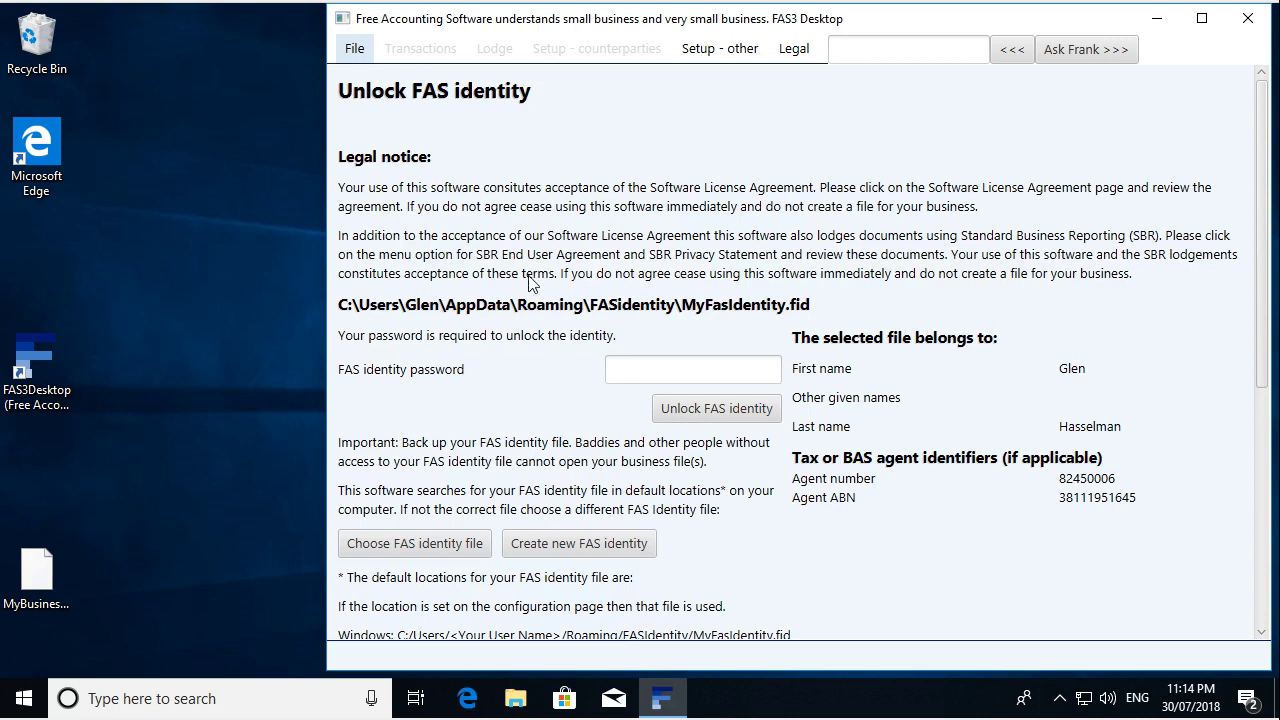
# - Unlock the FAS identity with its password
pyautogui.click(643, 373)
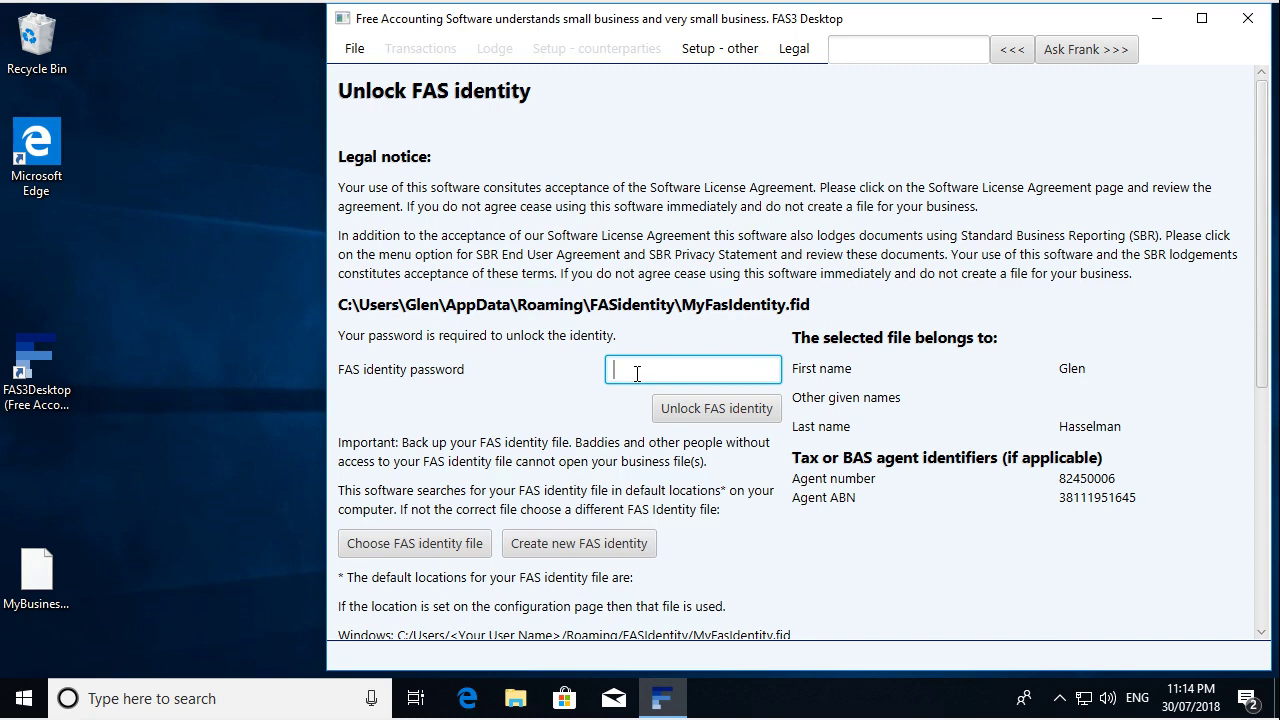
pyautogui.write('******')
pyautogui.click(672, 408)
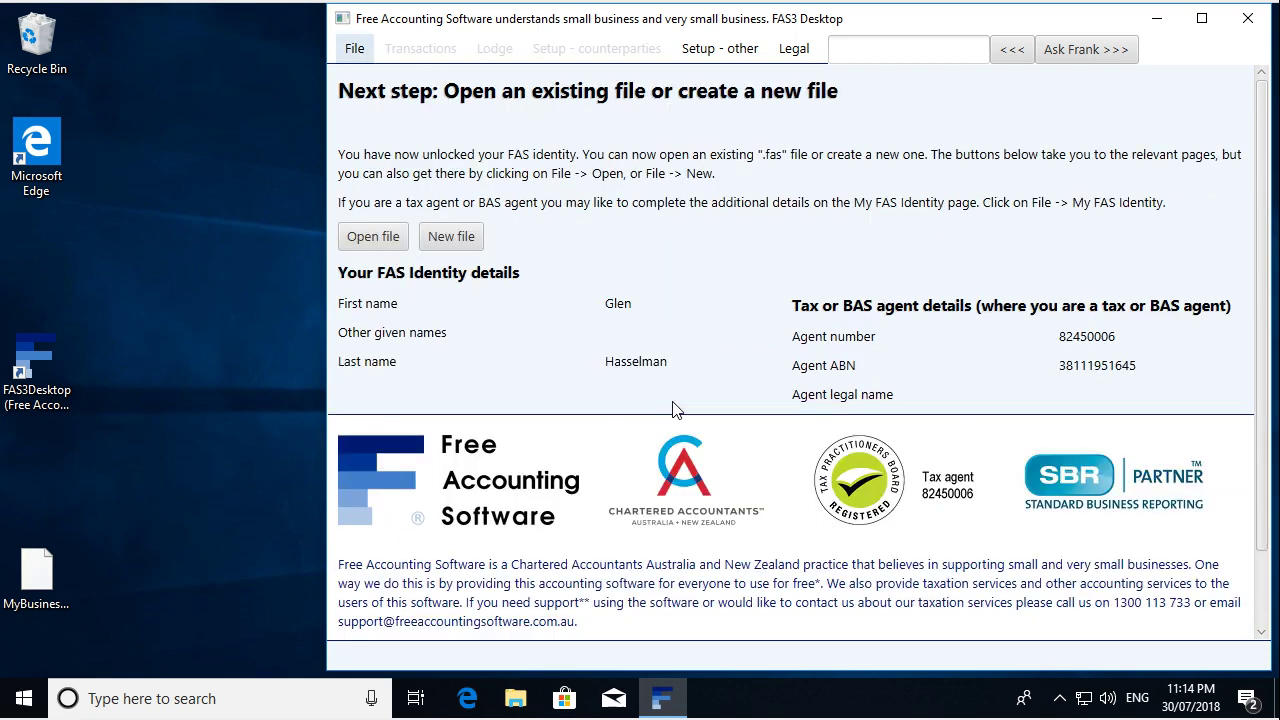
# - Open the business file MyBusiness.fas from the Desktop
pyautogui.click(400, 244)
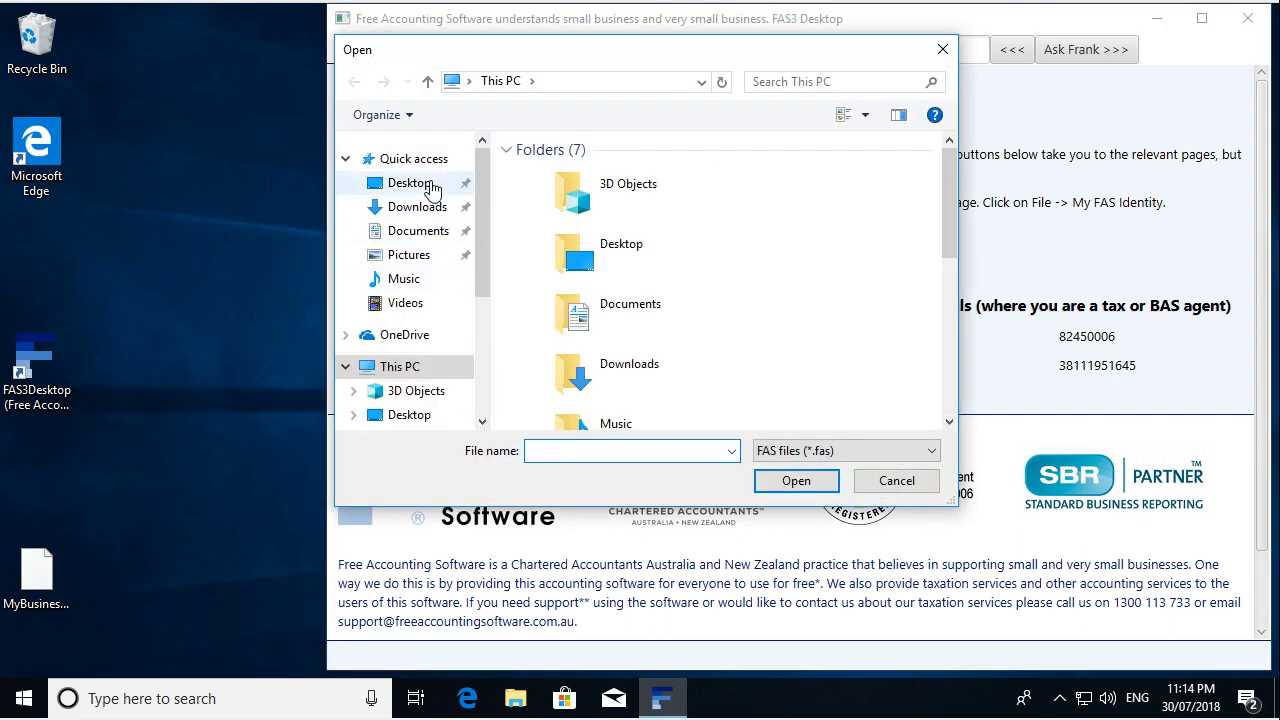
pyautogui.click(424, 182)
pyautogui.click(548, 173)
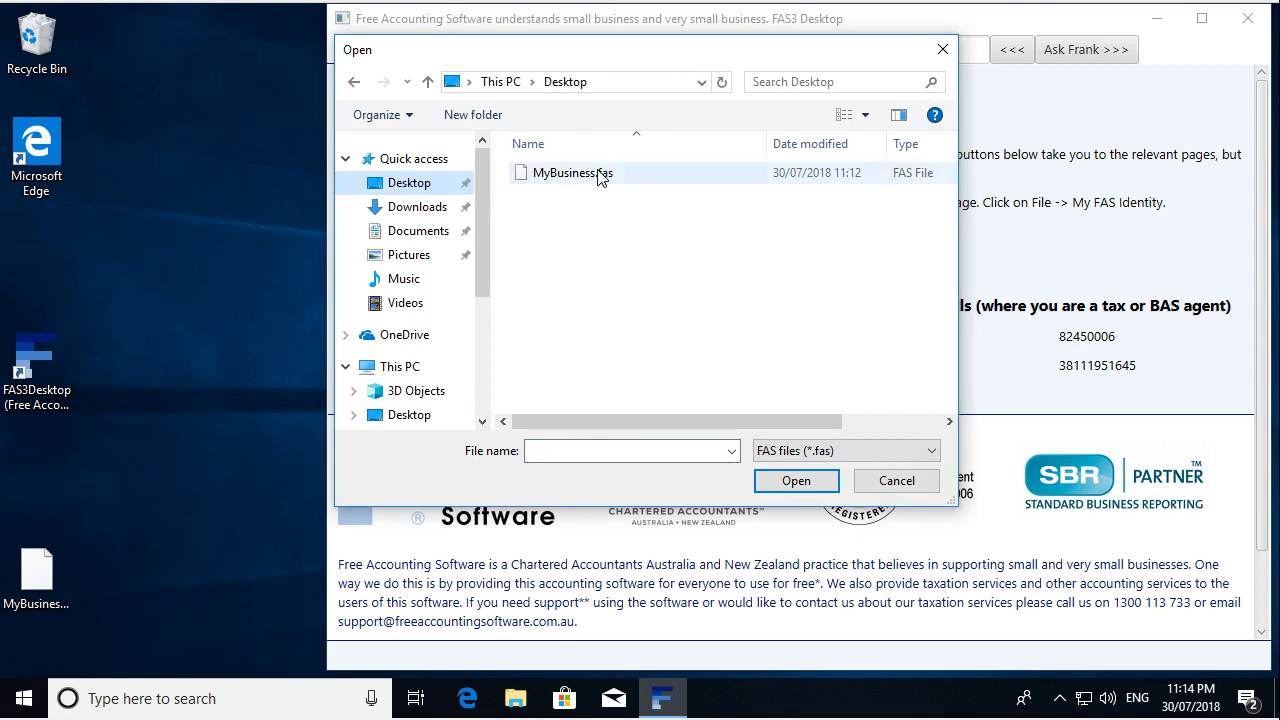
pyautogui.click(796, 482)
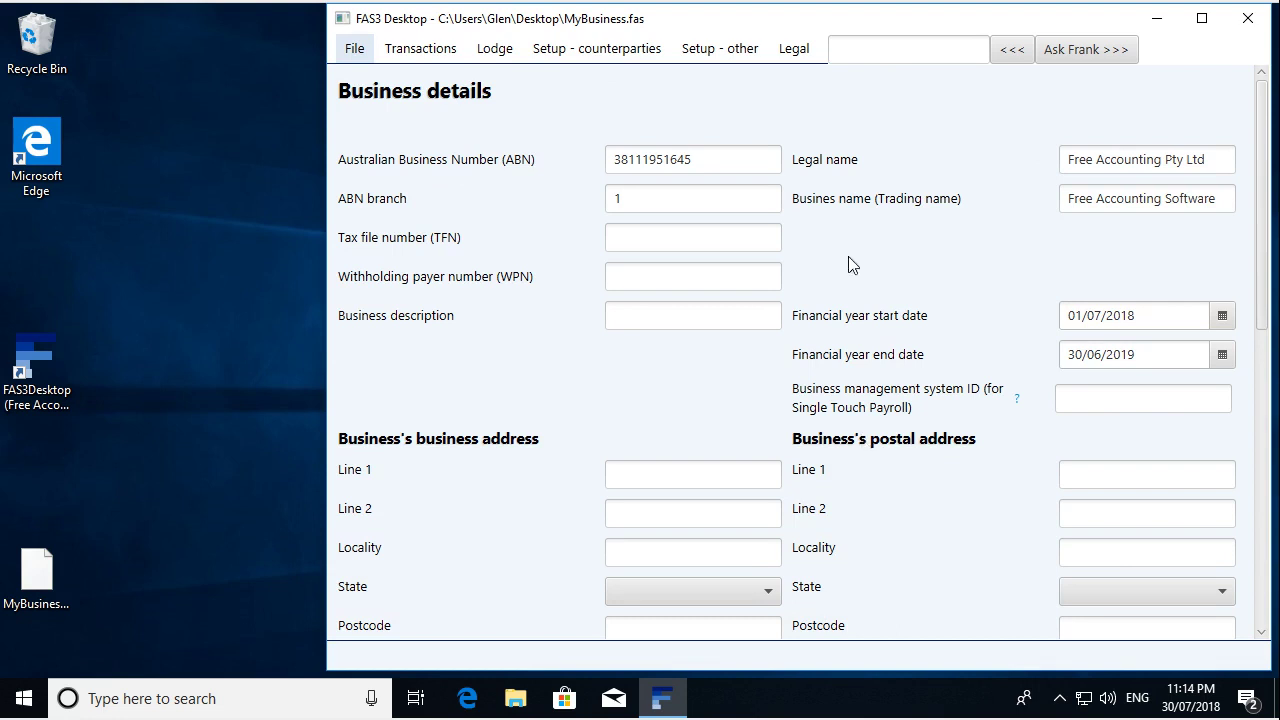
# - From All counterparties, add a new counterparty with legal name 'A Customer'
pyautogui.click(720, 48)
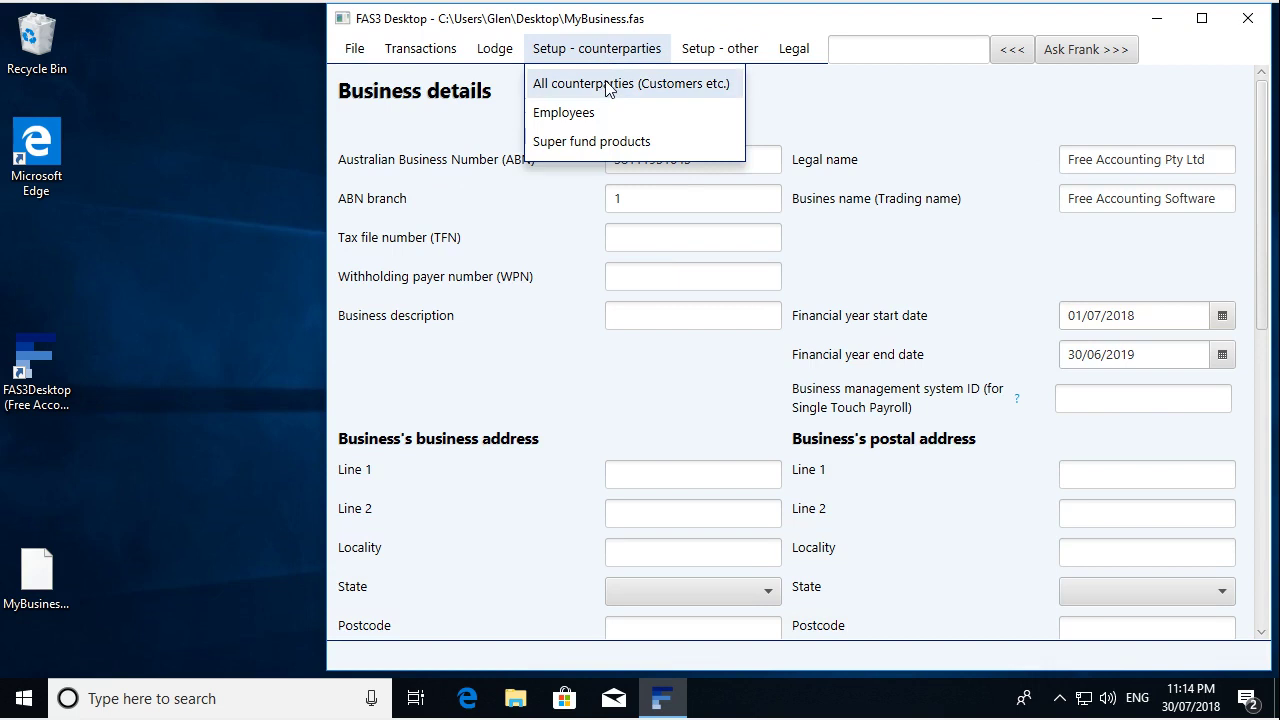
pyautogui.click(608, 86)
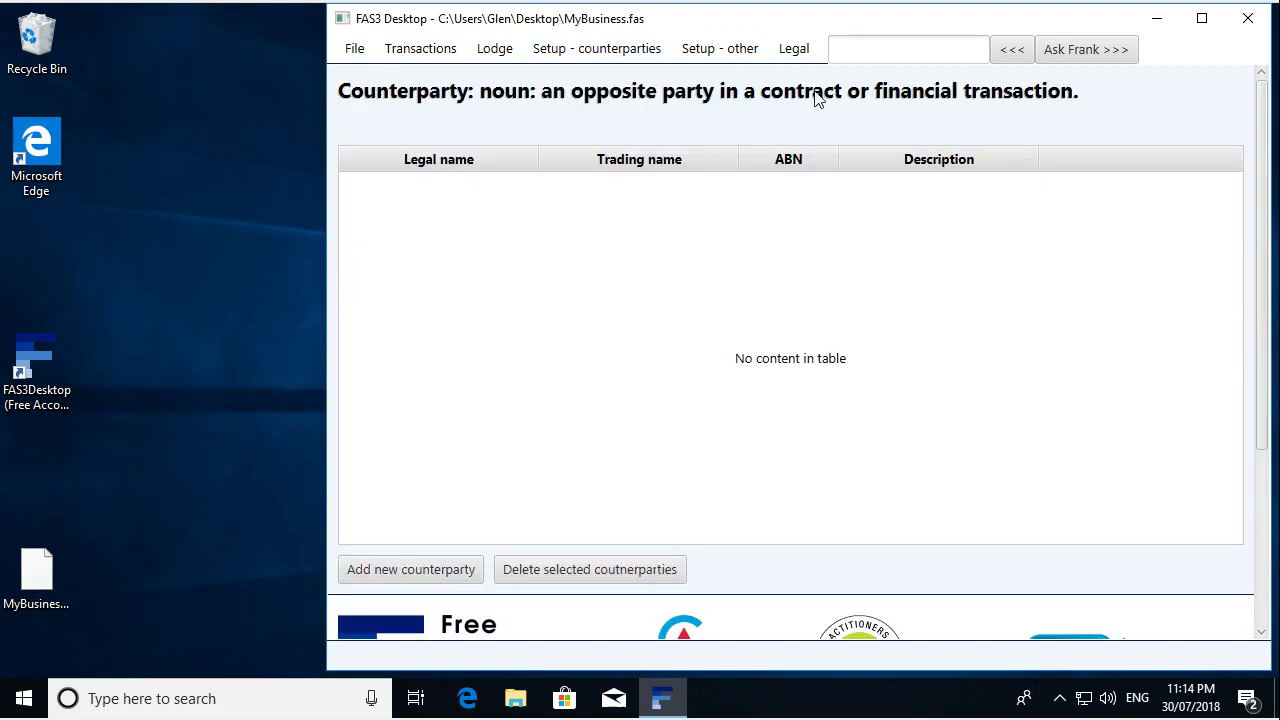
pyautogui.click(440, 565)
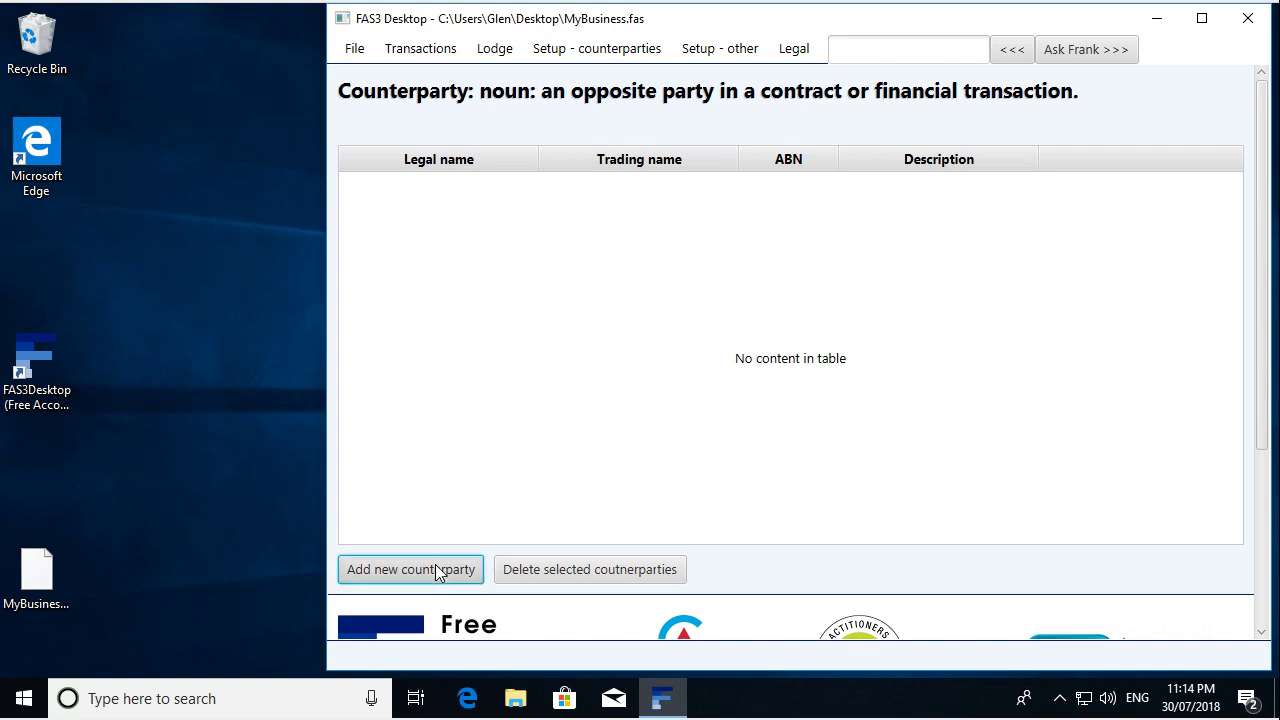
pyautogui.click(645, 194)
pyautogui.write('A Customer')
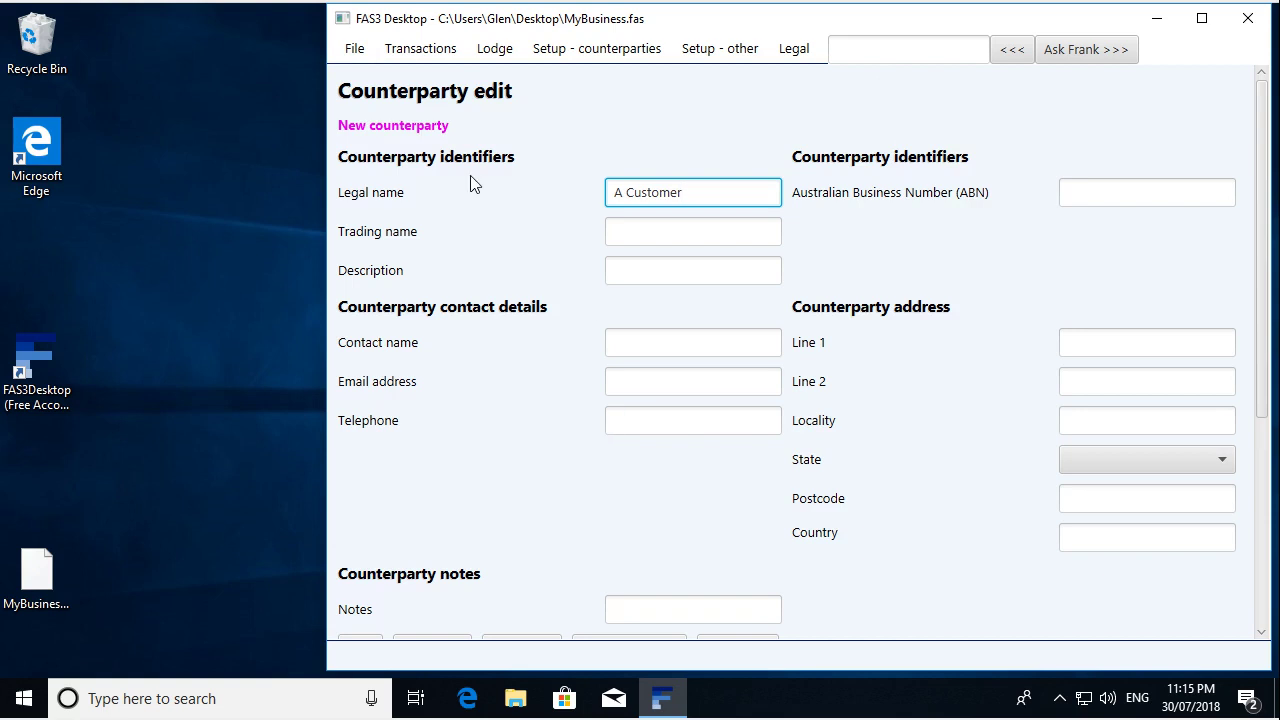
pyautogui.click(355, 49)
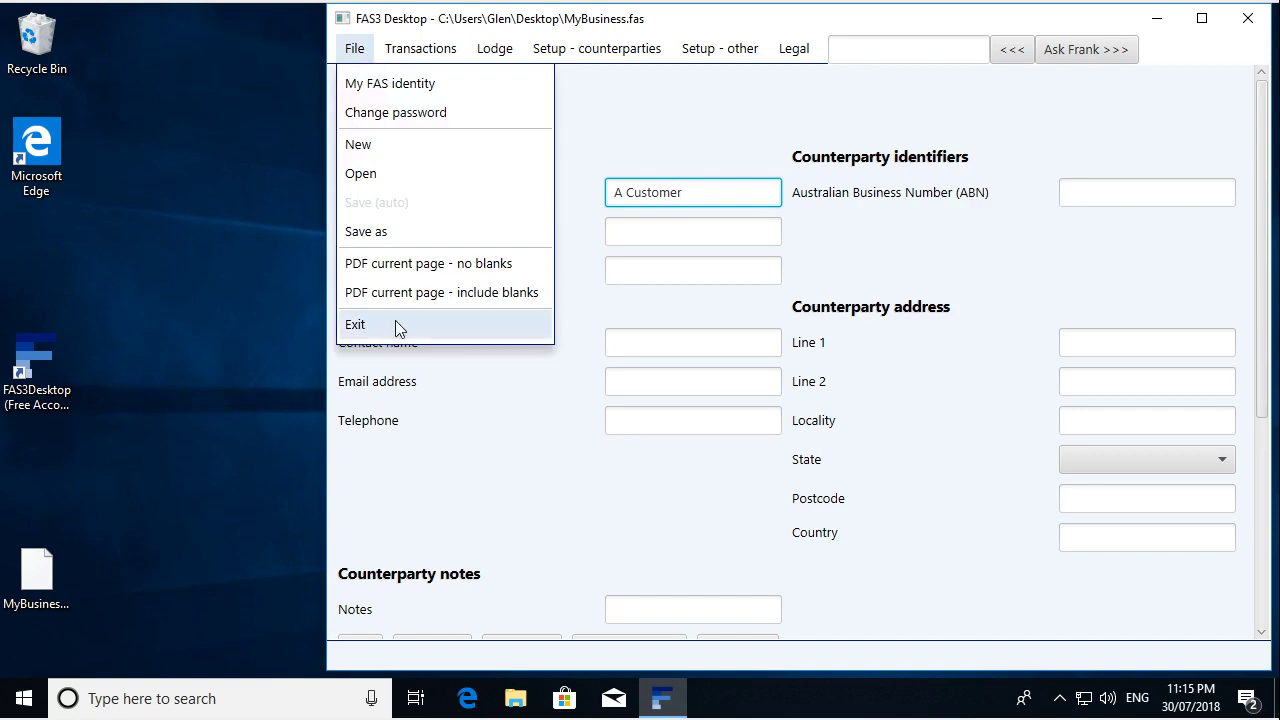